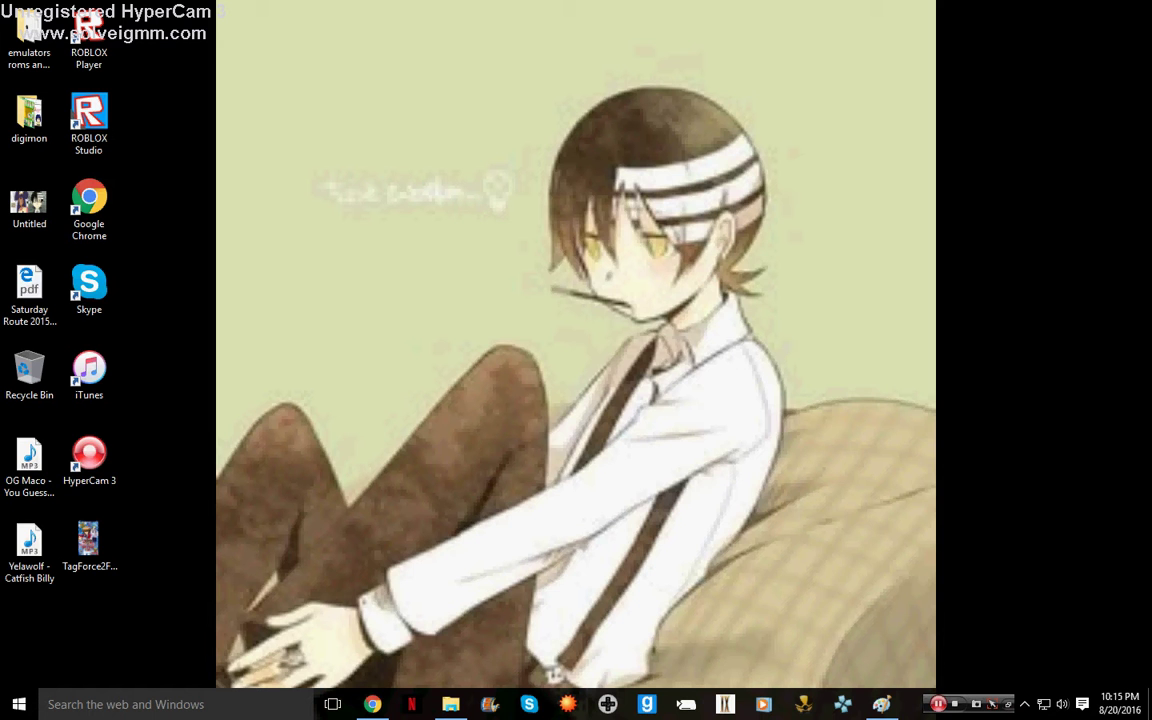
# Glance at the open browser page, view the TagForce2Frontbox picture, and close the image viewer and Desktop folder window
pyautogui.click(372, 704)
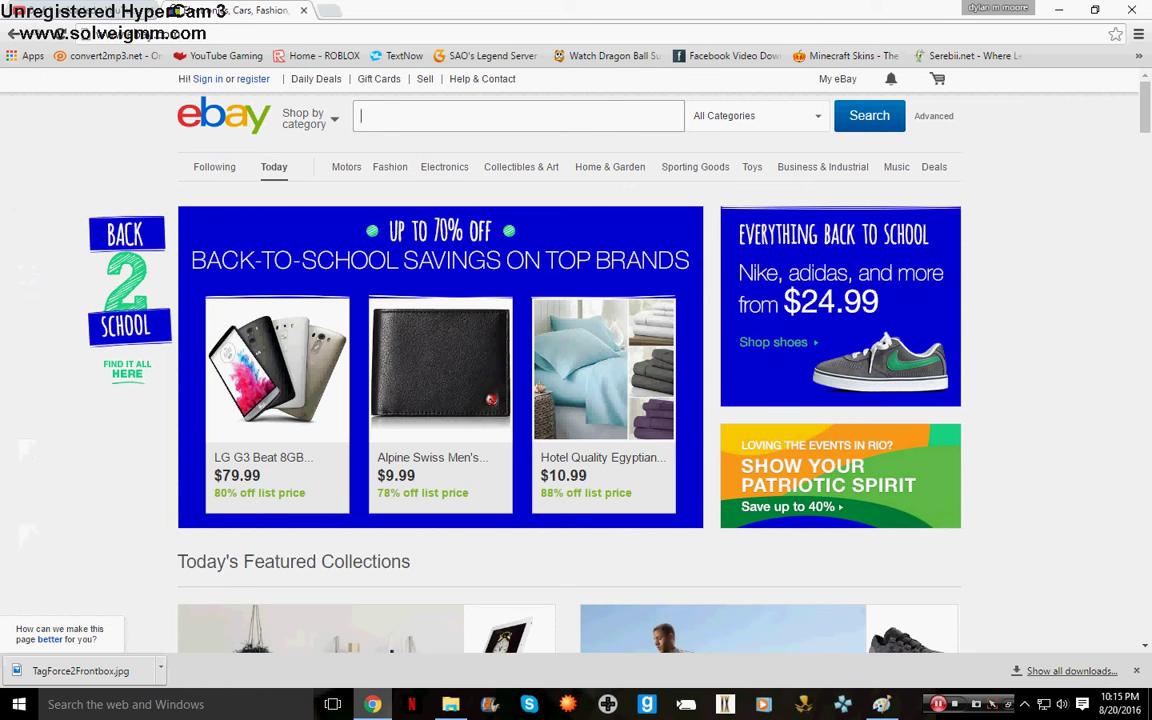
pyautogui.click(372, 704)
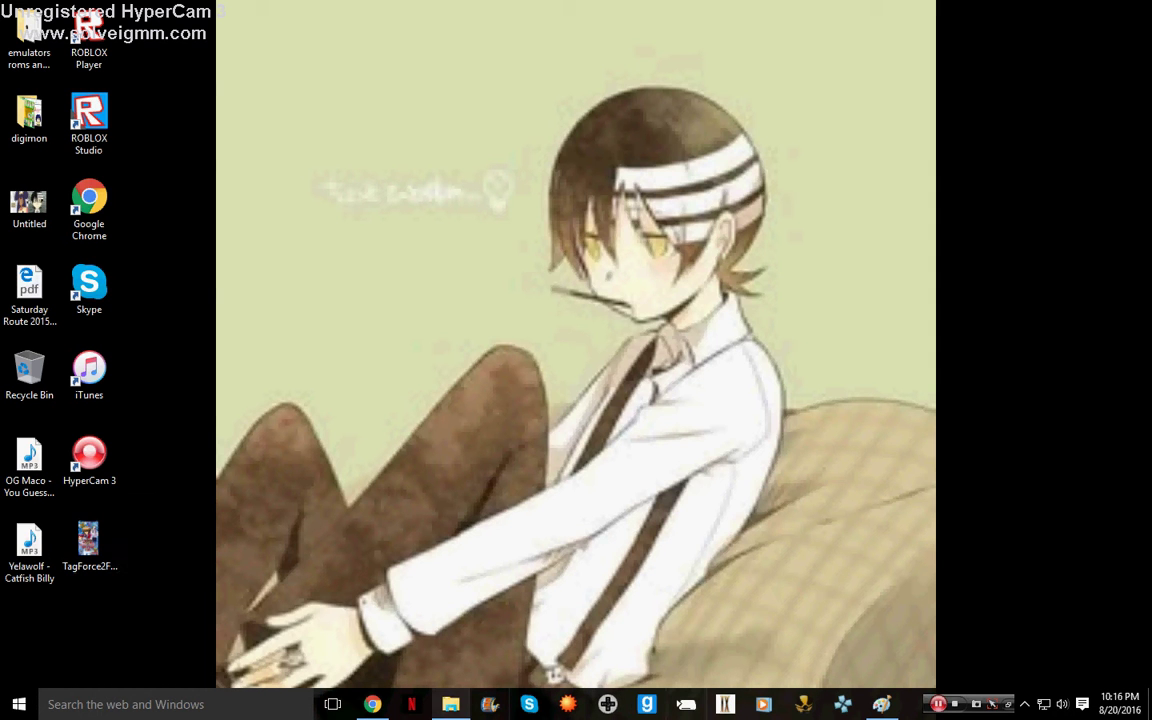
pyautogui.click(450, 704)
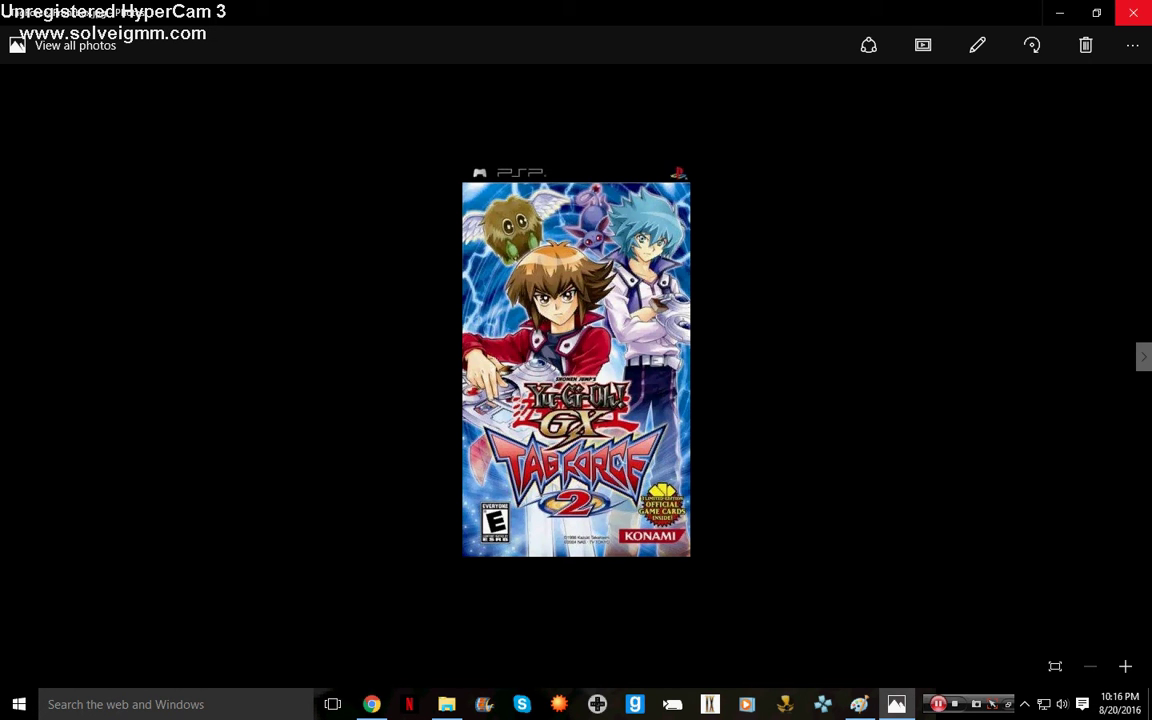
pyautogui.click(1133, 12)
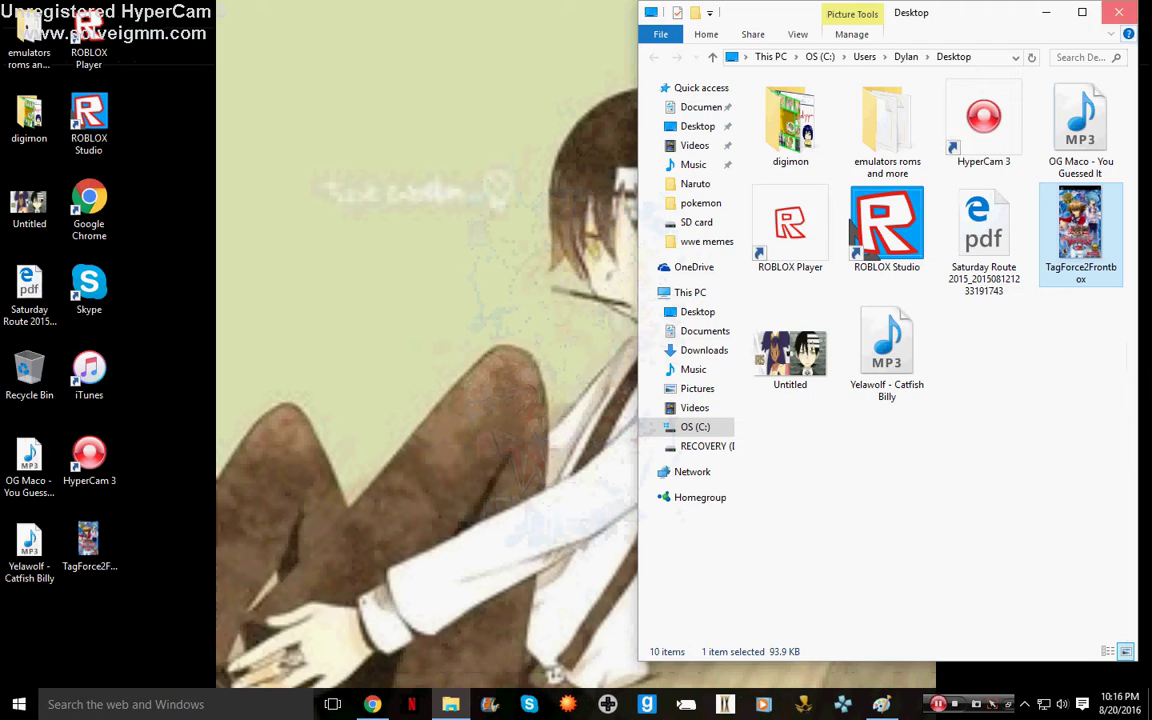
pyautogui.click(1119, 12)
# Switch to the Paint window holding TagForce2Frontbox and maximize it
pyautogui.moveTo(881, 704)
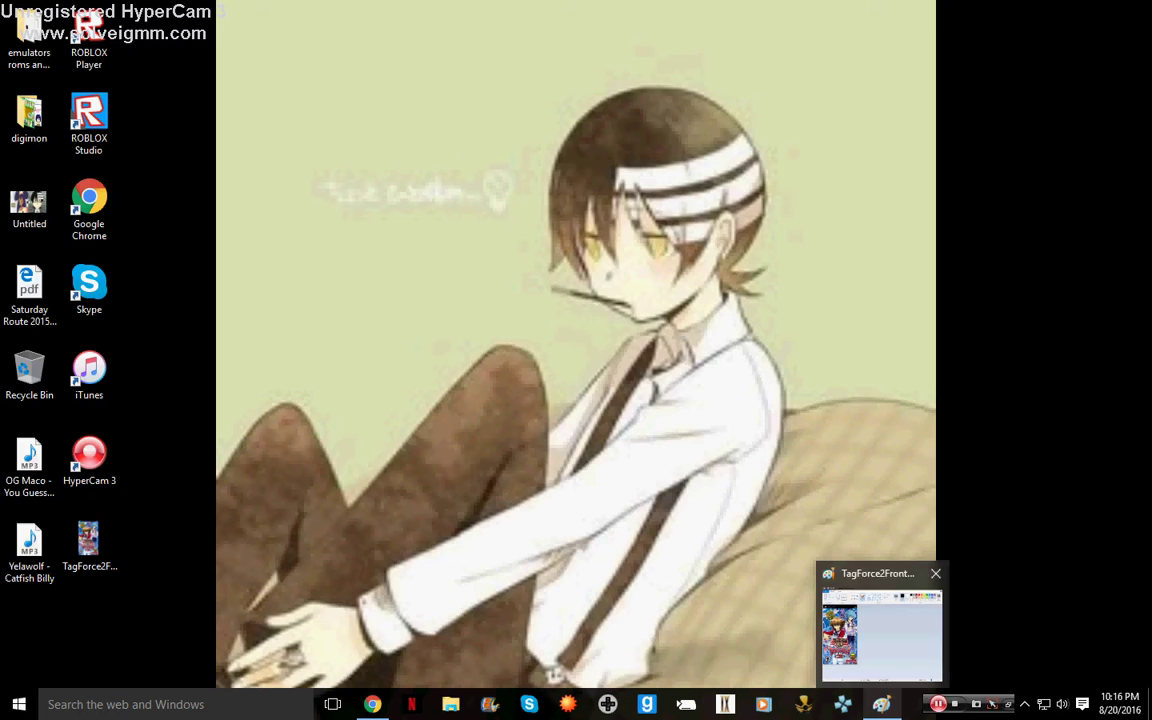
pyautogui.click(845, 634)
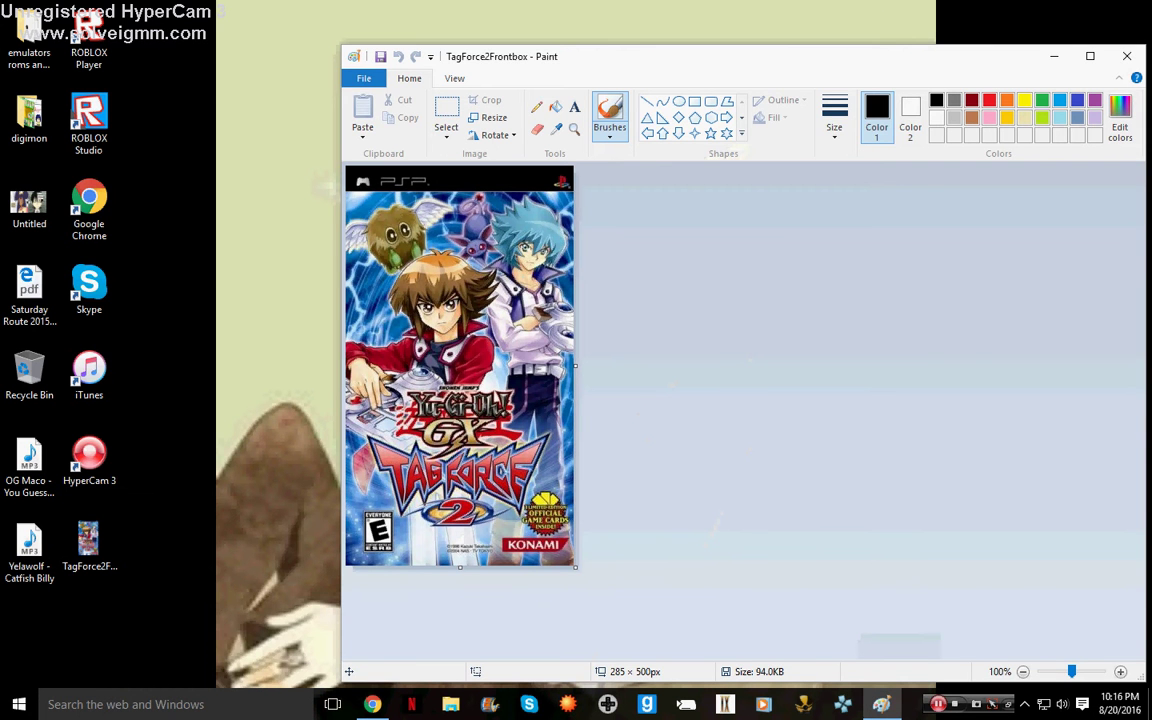
pyautogui.doubleClick(950, 55)
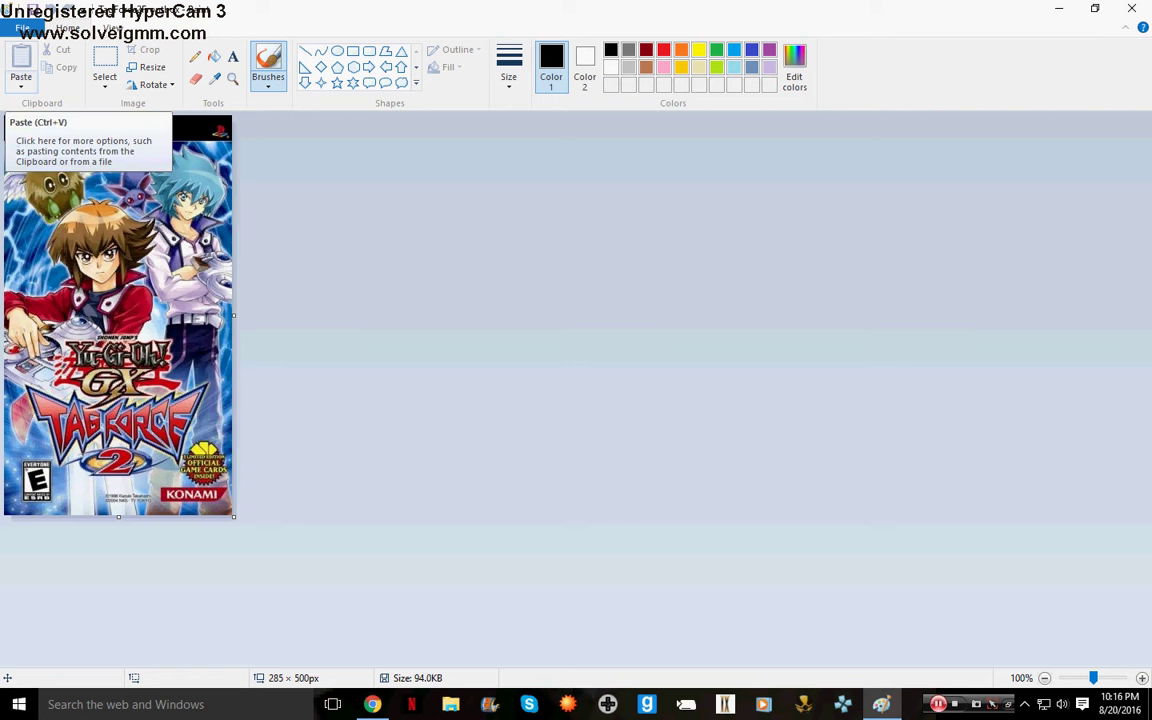
# Start pasting an image from a file and browse to the soul eater folder within Videos
pyautogui.click(21, 80)
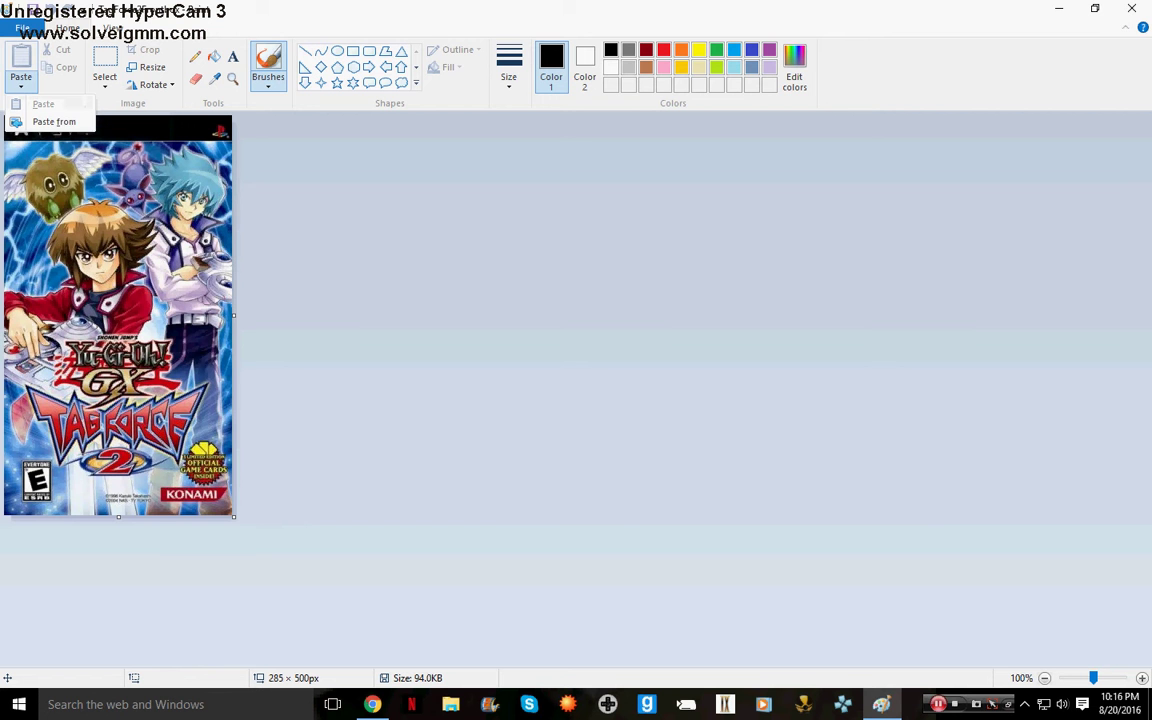
pyautogui.click(54, 121)
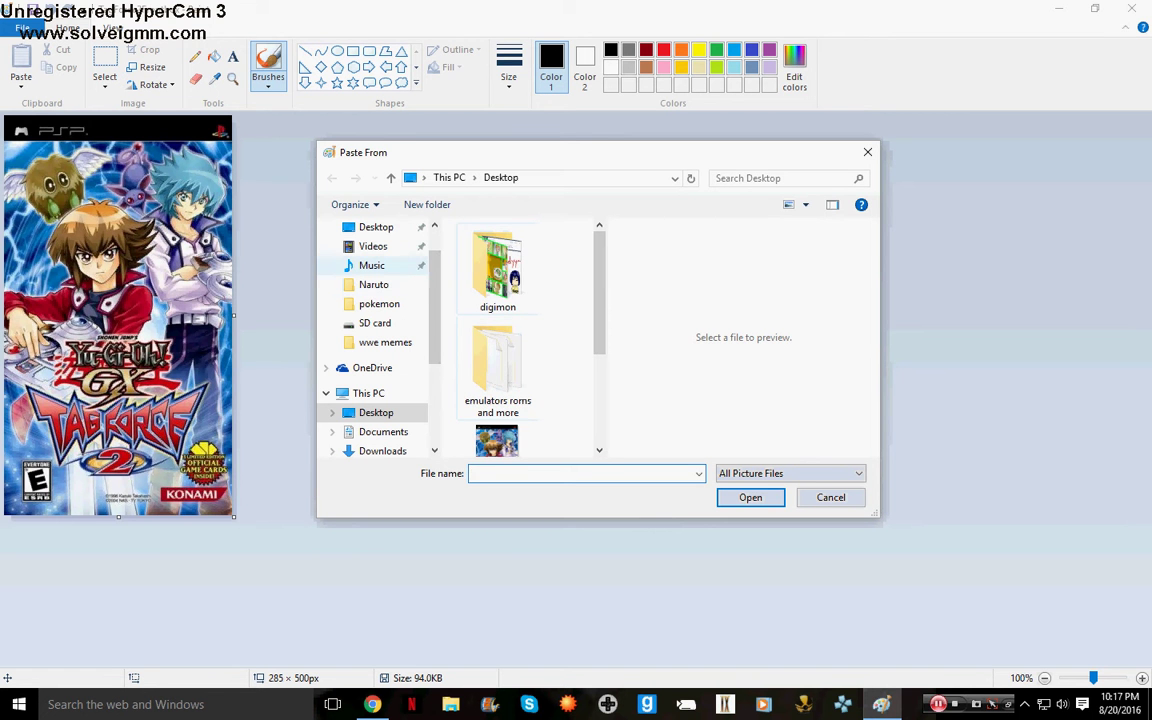
pyautogui.click(373, 246)
pyautogui.scroll(-1, 497, 315)
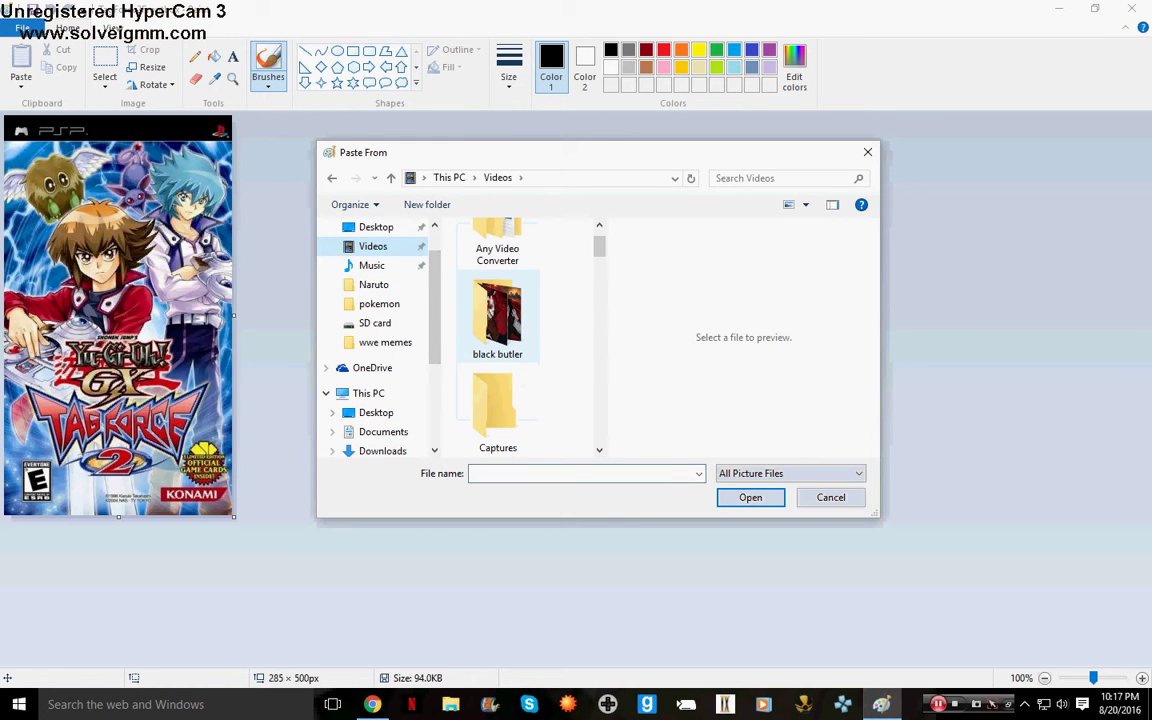
pyautogui.scroll(-1, 497, 330)
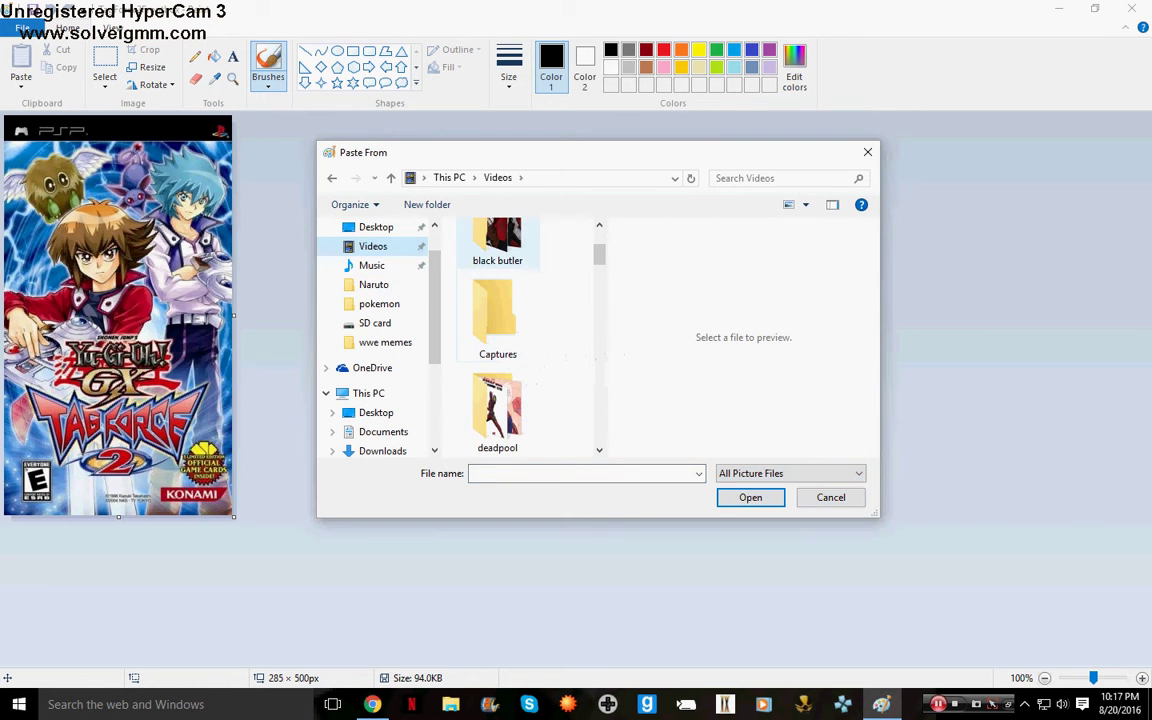
pyautogui.scroll(-1, 497, 335)
pyautogui.scroll(-1, 497, 335)
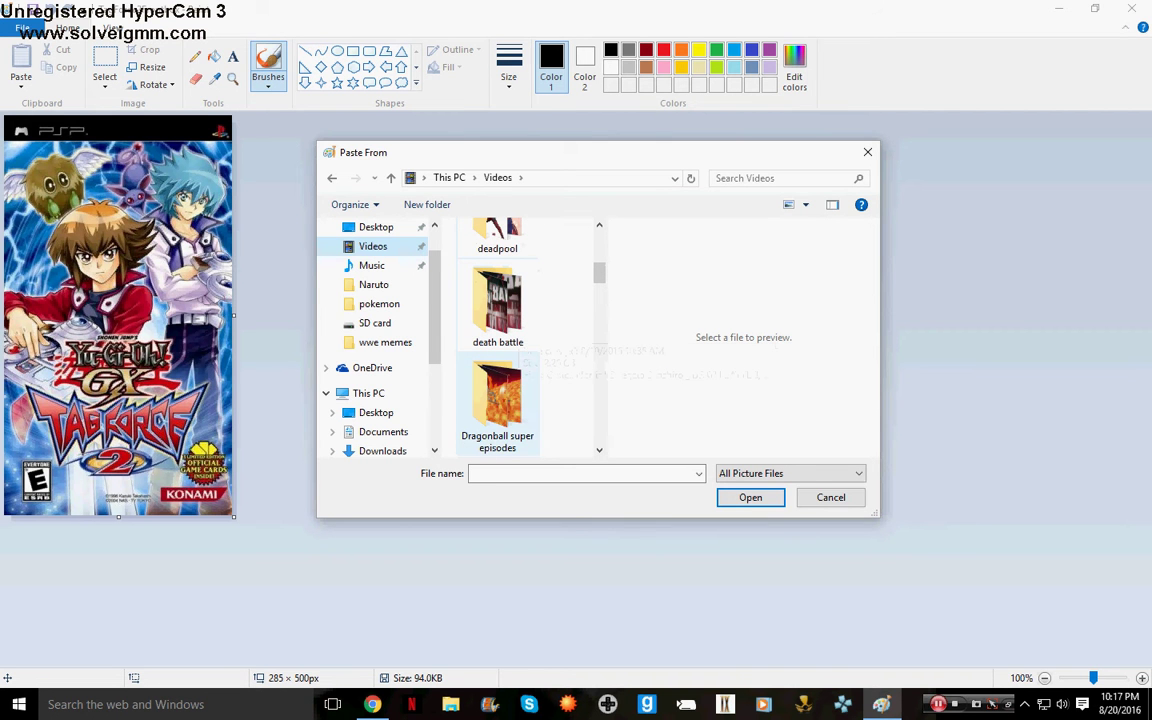
pyautogui.scroll(-4, 497, 405)
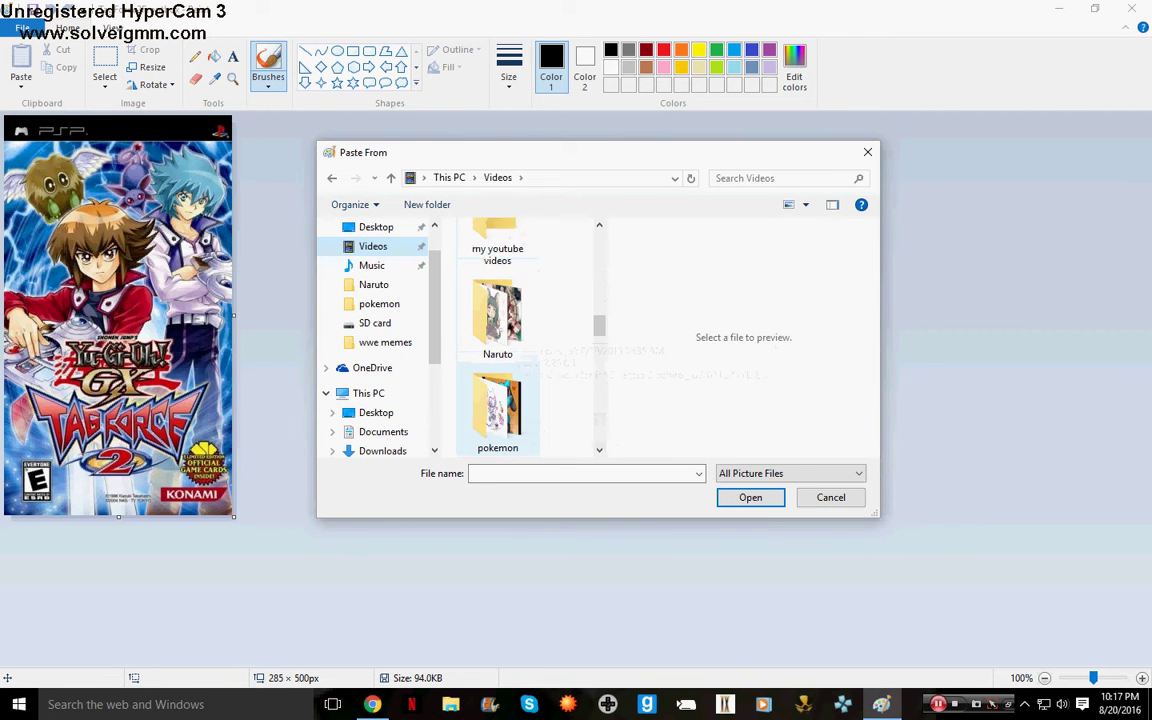
pyautogui.scroll(-4, 497, 405)
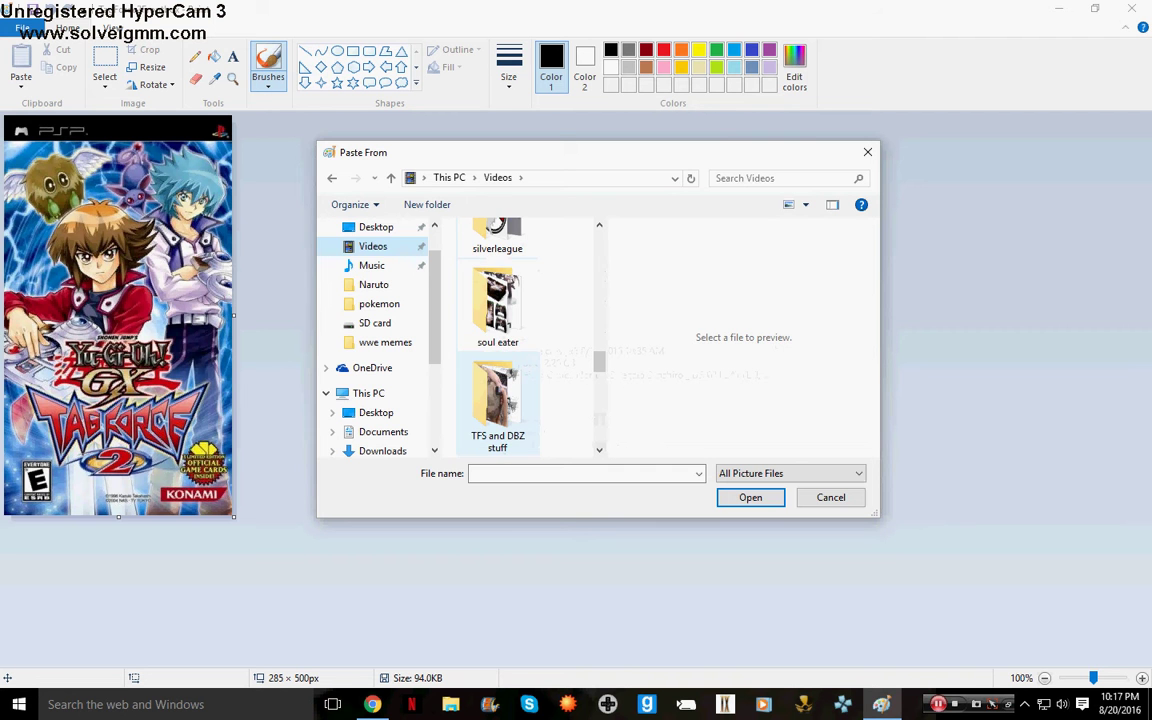
pyautogui.click(497, 305)
pyautogui.press('Return')
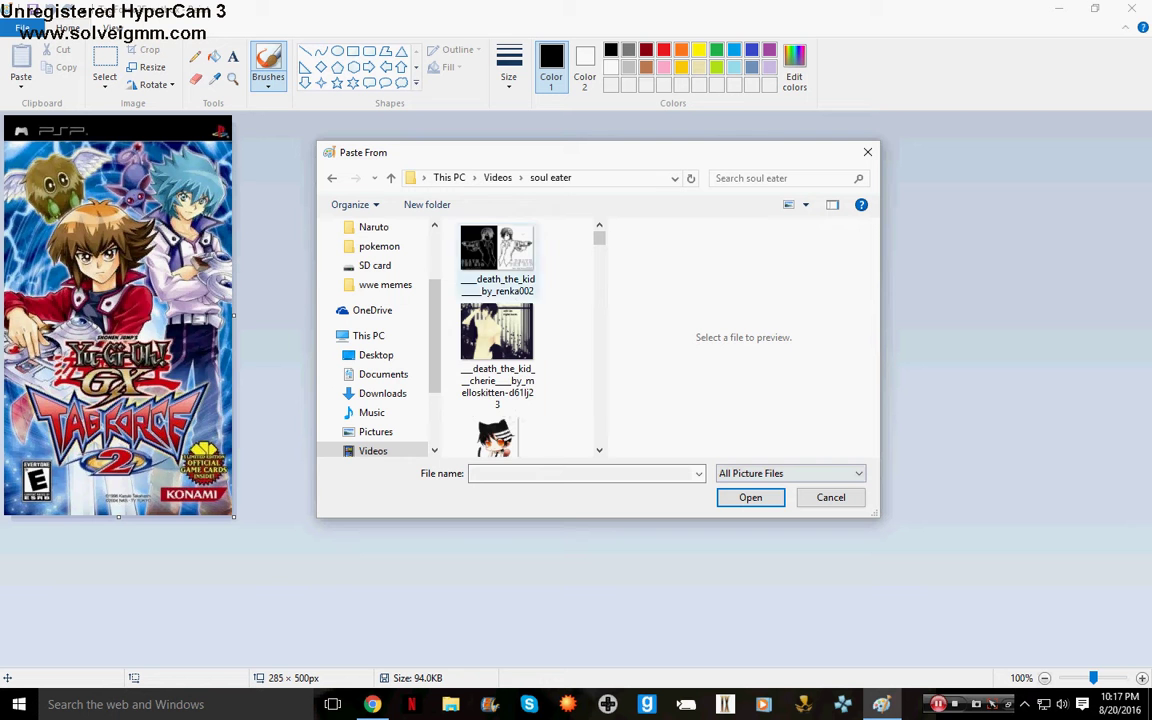
# Find the picture "15 - 1" of the shirtless character in sunglasses and paste it into the cover image
pyautogui.scroll(-1, 497, 337)
pyautogui.scroll(-5, 497, 337)
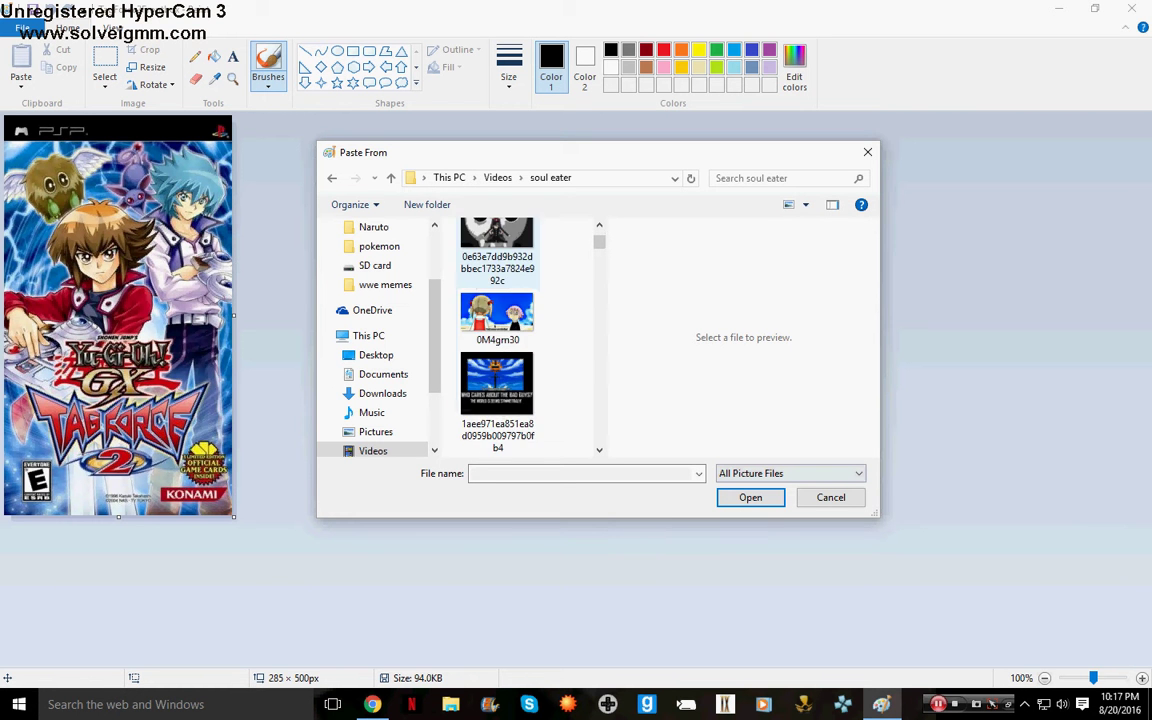
pyautogui.scroll(-5, 497, 337)
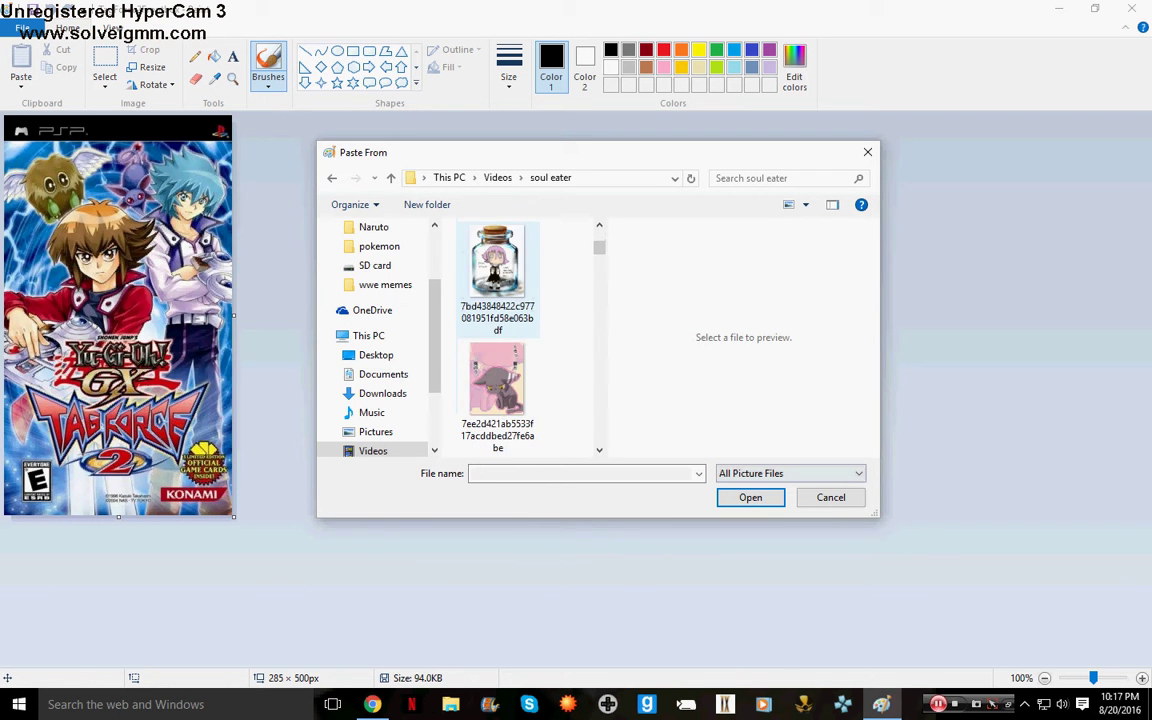
pyautogui.scroll(-6, 497, 337)
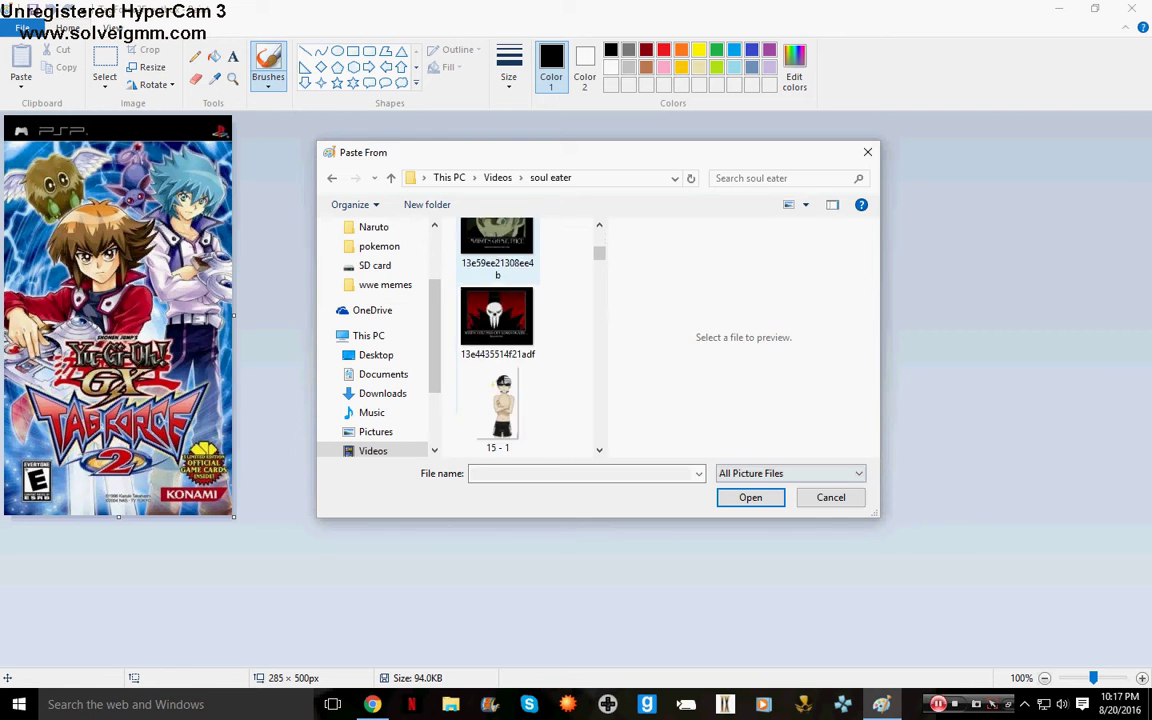
pyautogui.scroll(-2, 497, 250)
pyautogui.scroll(1, 497, 250)
pyautogui.doubleClick(497, 258)
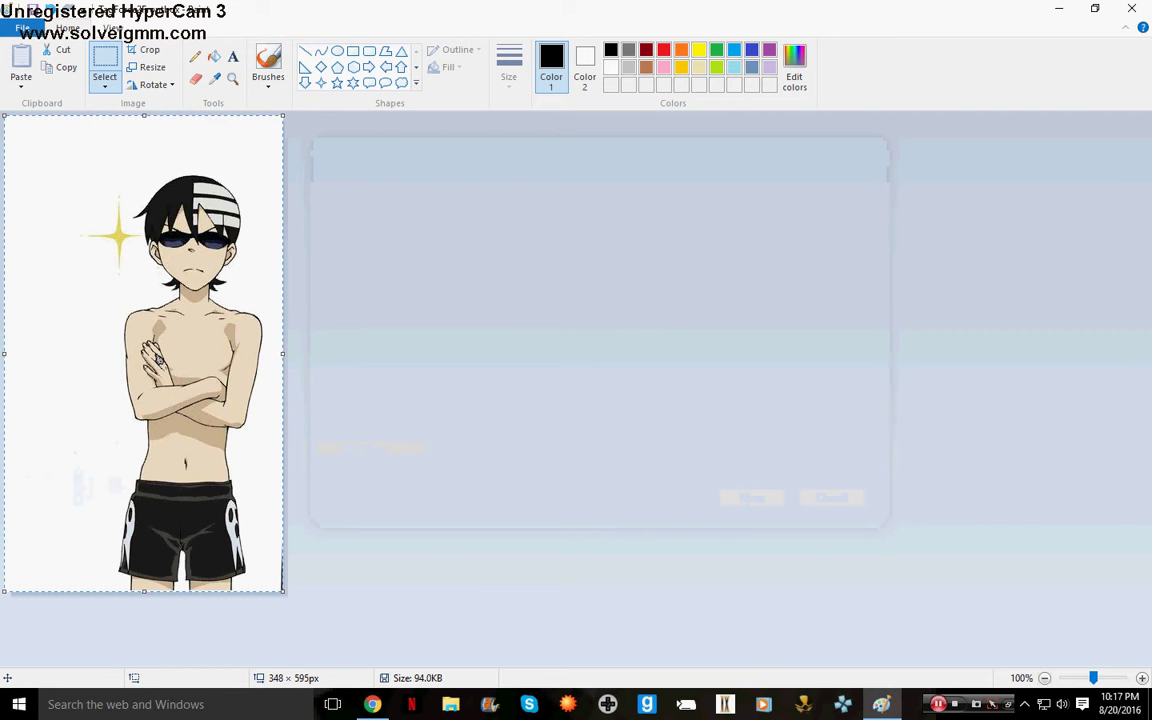
# Shrink the pasted picture to about 110 × 224 px, keeping it over the game cover
pyautogui.moveTo(281, 421); pyautogui.dragTo(263, 372)
pyautogui.moveTo(265, 542); pyautogui.dragTo(133, 310)
pyautogui.moveTo(104, 237); pyautogui.dragTo(204, 373)
pyautogui.moveTo(255, 440); pyautogui.dragTo(246, 343)
pyautogui.moveTo(198, 298); pyautogui.dragTo(177, 429)
pyautogui.moveTo(60, 496)
pyautogui.mouseDown()
pyautogui.moveTo(71, 490)
pyautogui.moveTo(41, 483)
pyautogui.mouseUp()
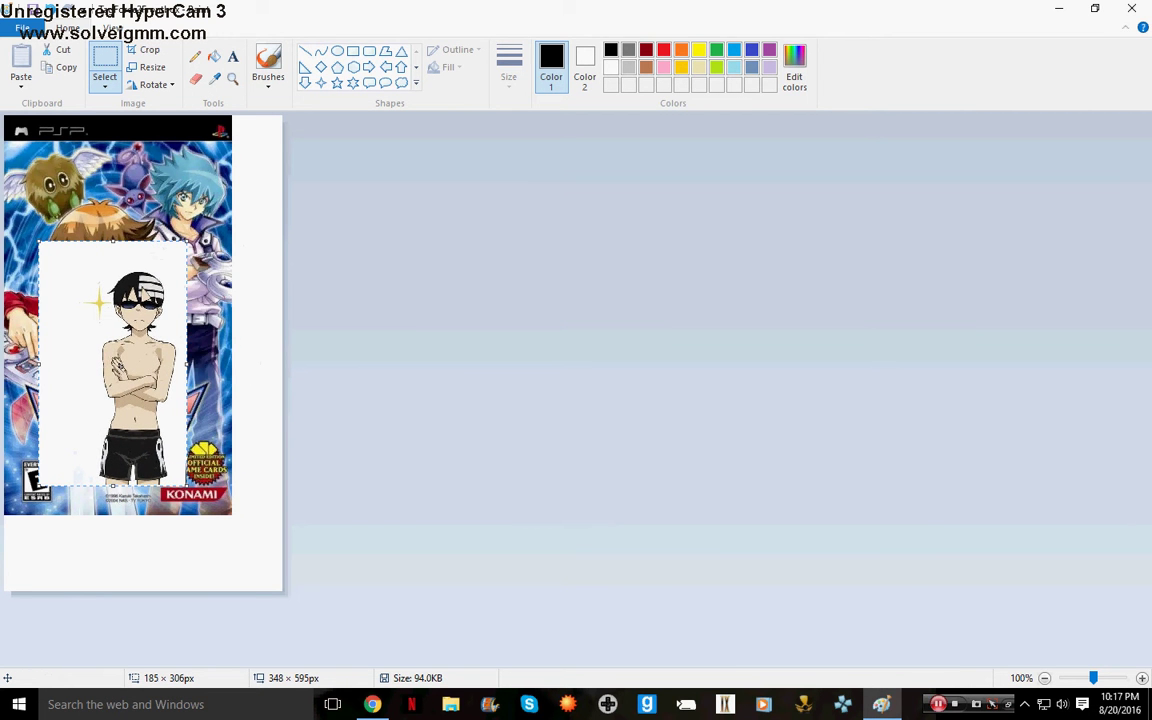
pyautogui.moveTo(145, 293); pyautogui.dragTo(149, 288)
pyautogui.moveTo(43, 481); pyautogui.dragTo(133, 412)
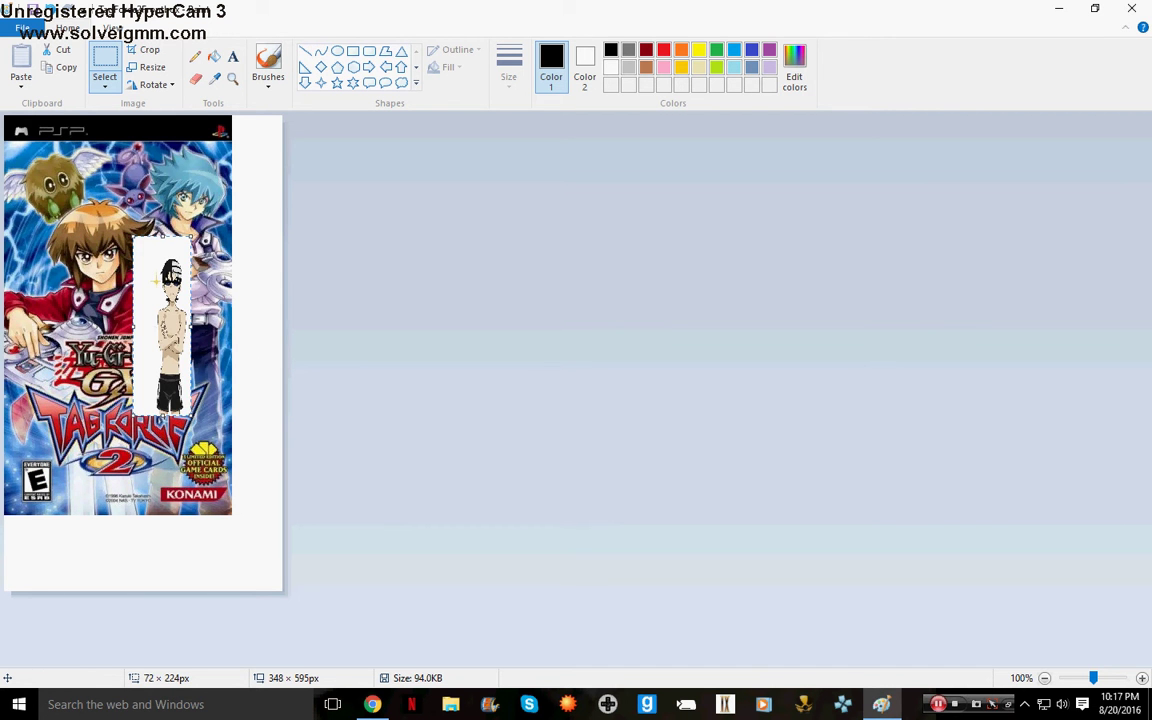
pyautogui.moveTo(172, 300); pyautogui.dragTo(222, 323)
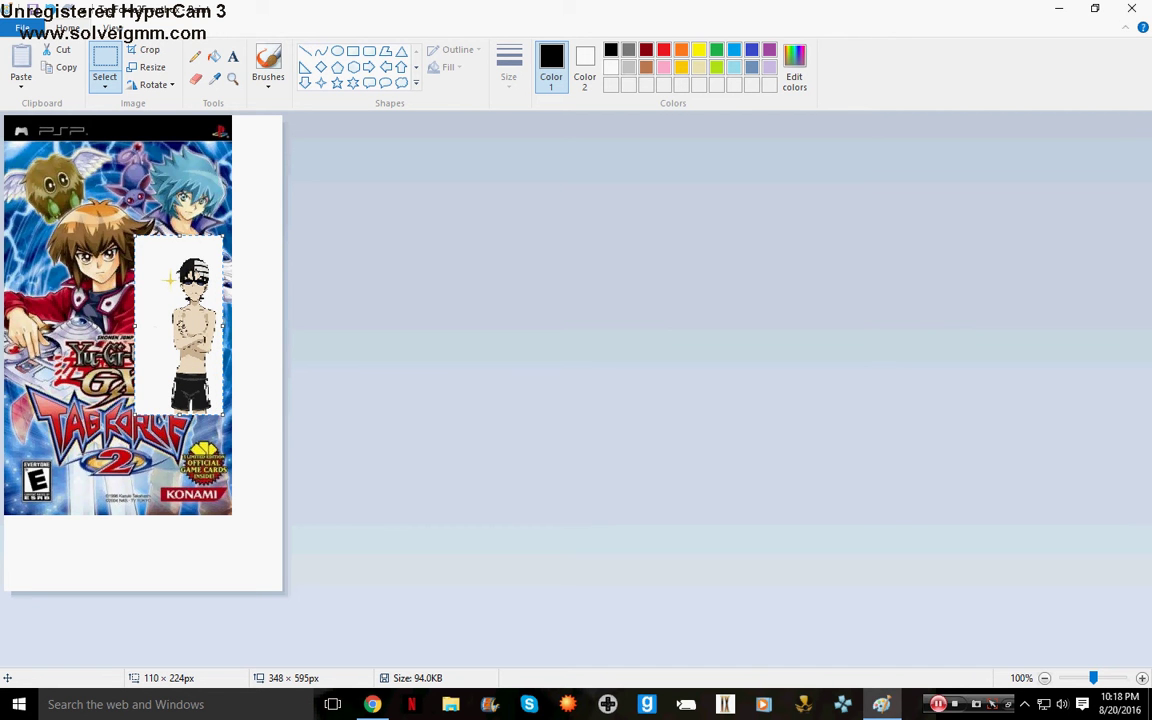
# Place the pasted picture over the blue-haired character just below the black PSP banner, resized to about 107 × 247 px
pyautogui.moveTo(170, 280); pyautogui.dragTo(181, 177)
pyautogui.hotkey('ctrl', 'z')
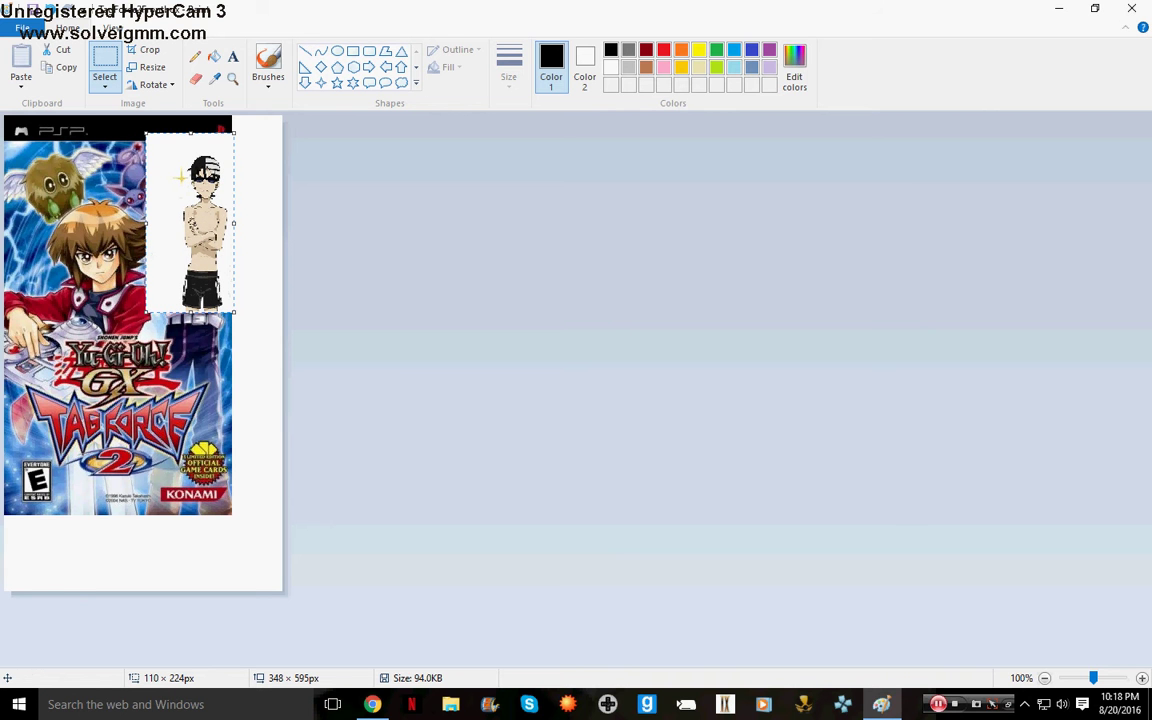
pyautogui.moveTo(146, 223); pyautogui.dragTo(149, 223)
pyautogui.moveTo(192, 312); pyautogui.dragTo(150, 338)
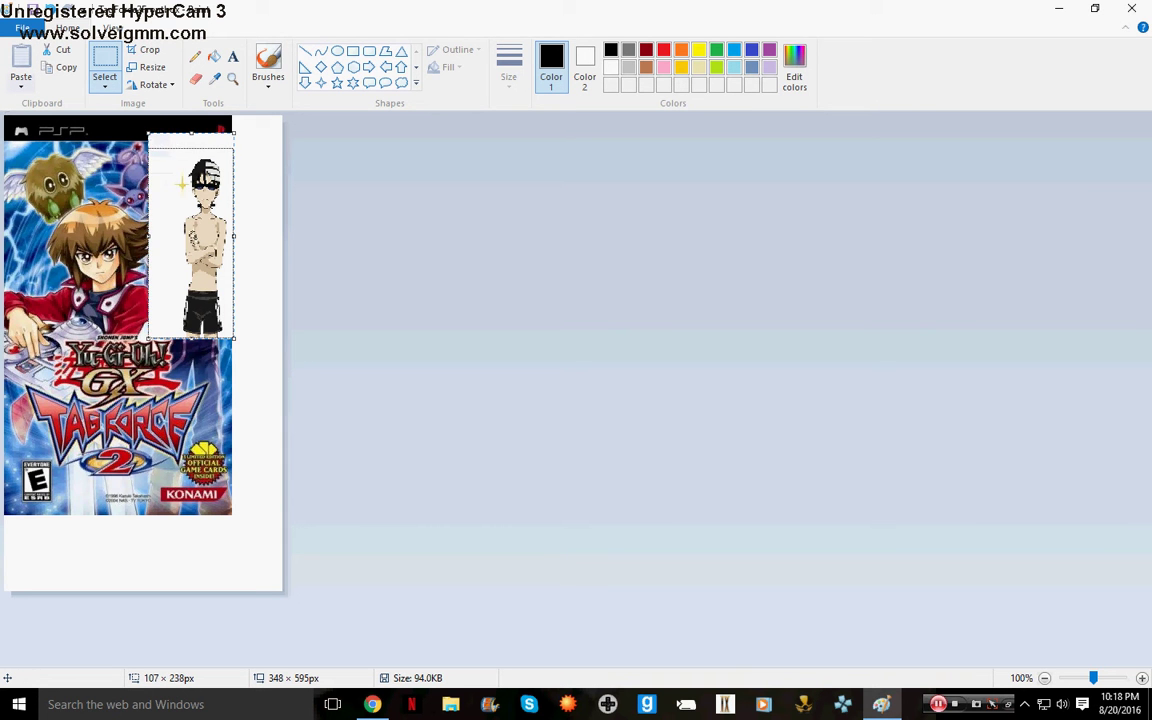
pyautogui.moveTo(191, 143); pyautogui.dragTo(191, 141)
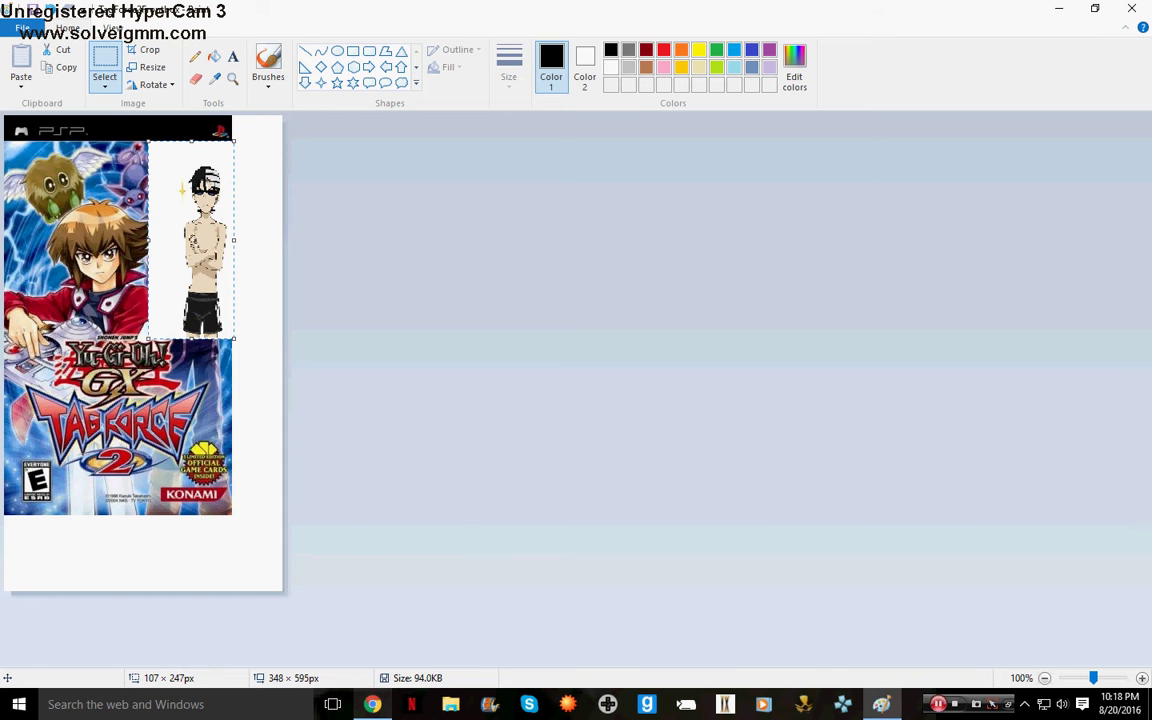
# Switch to Chrome to check the YouTube upload page's progress and the eBay tab, and return to Paint
pyautogui.moveTo(372, 704)
pyautogui.click(371, 625)
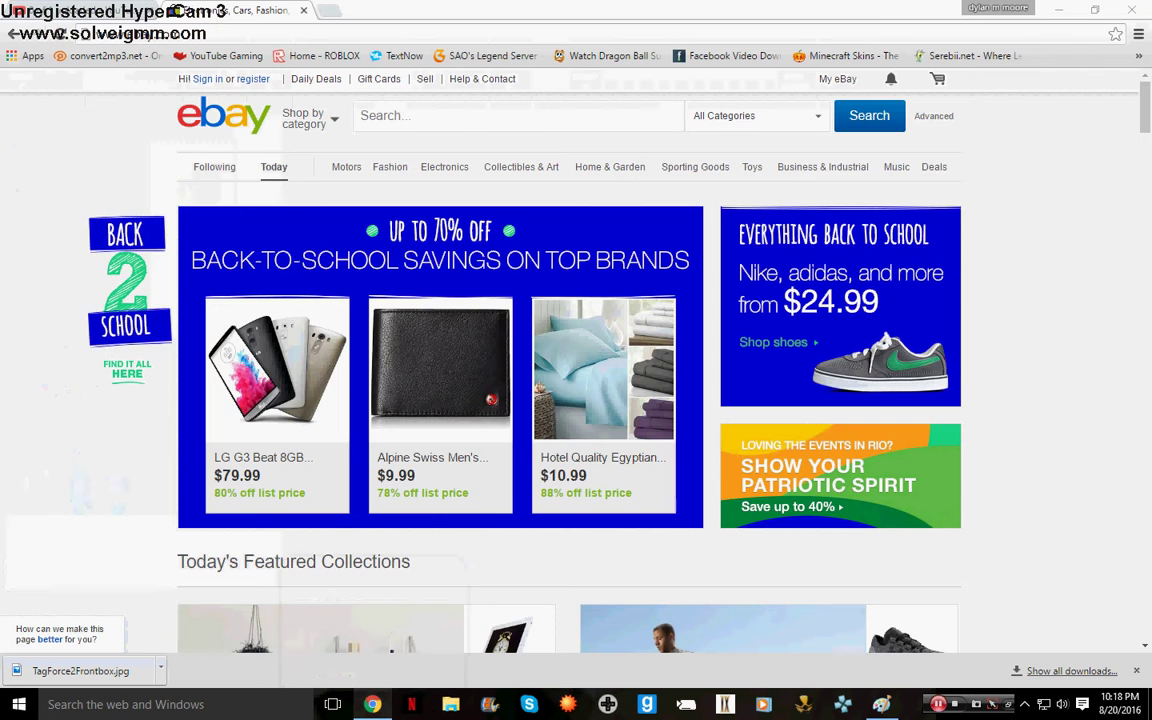
pyautogui.click(85, 10)
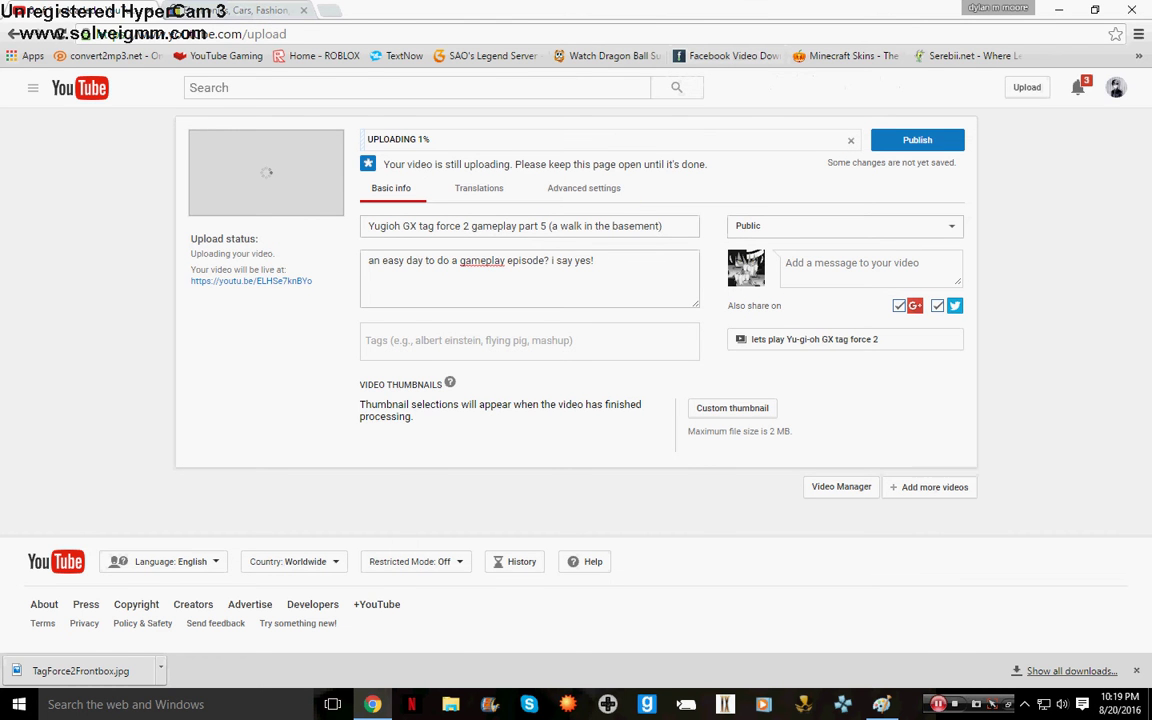
pyautogui.click(240, 10)
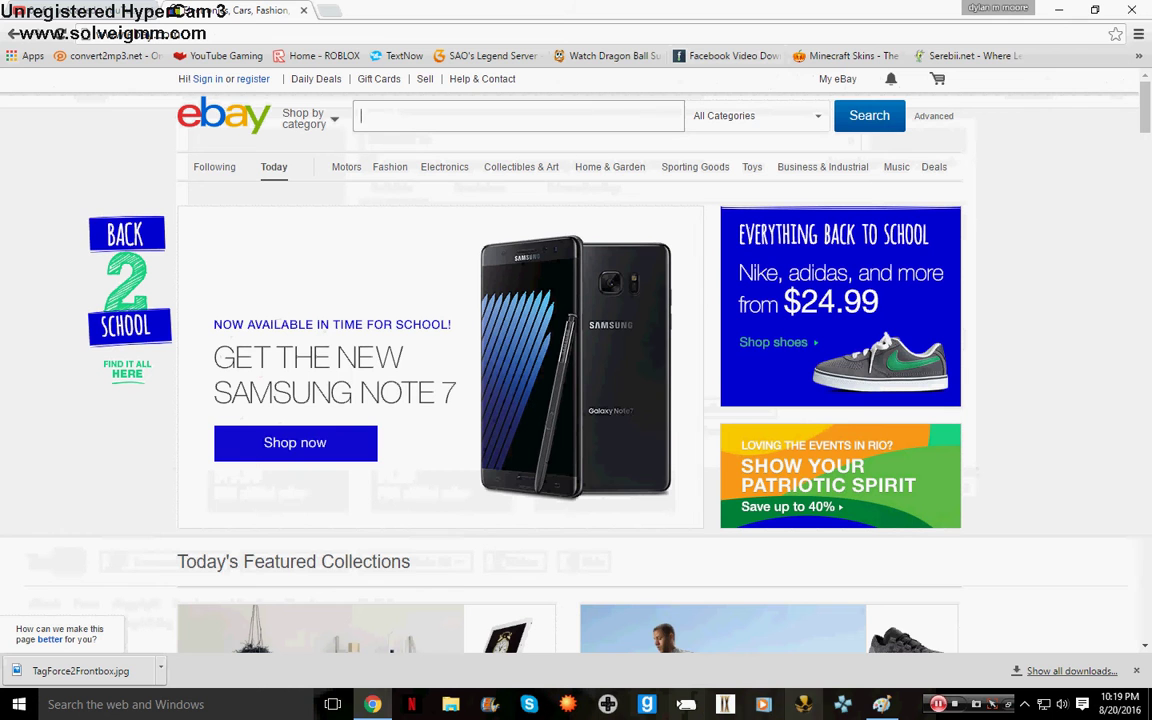
pyautogui.hotkey('alt', 'Tab')
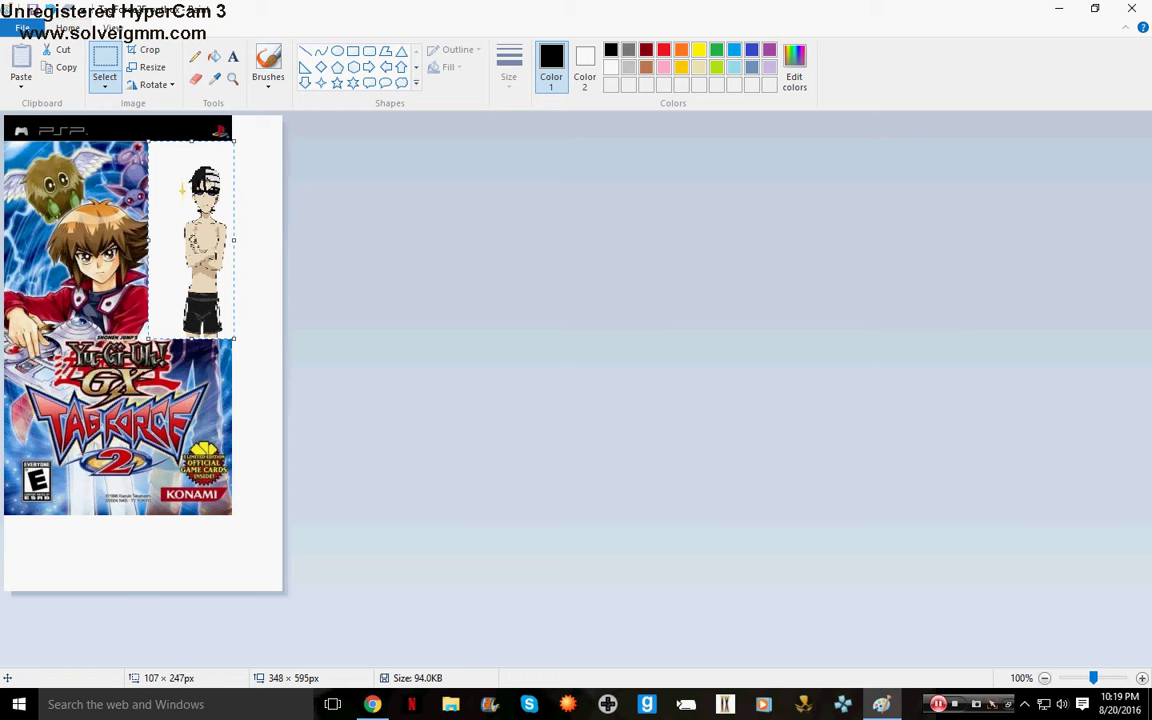
# Deselect the pasted picture and trim the extra white canvas around the cover to about 286 × 498 px
pyautogui.press('Escape')
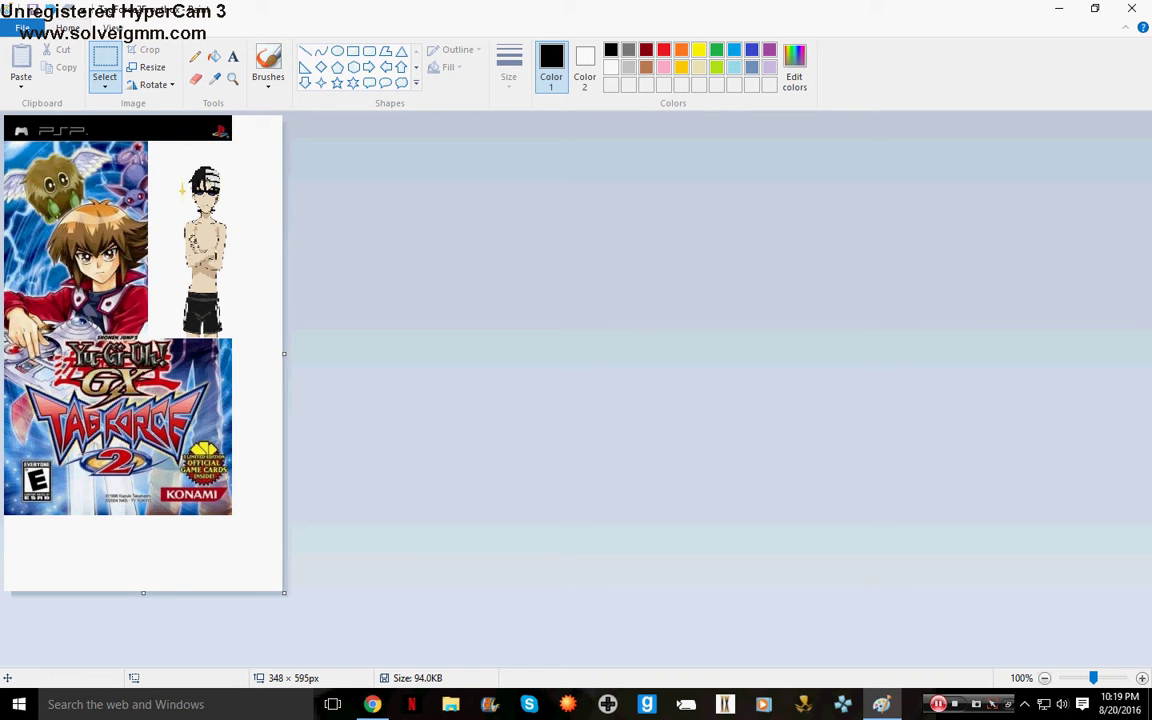
pyautogui.moveTo(4, 116); pyautogui.dragTo(233, 514)
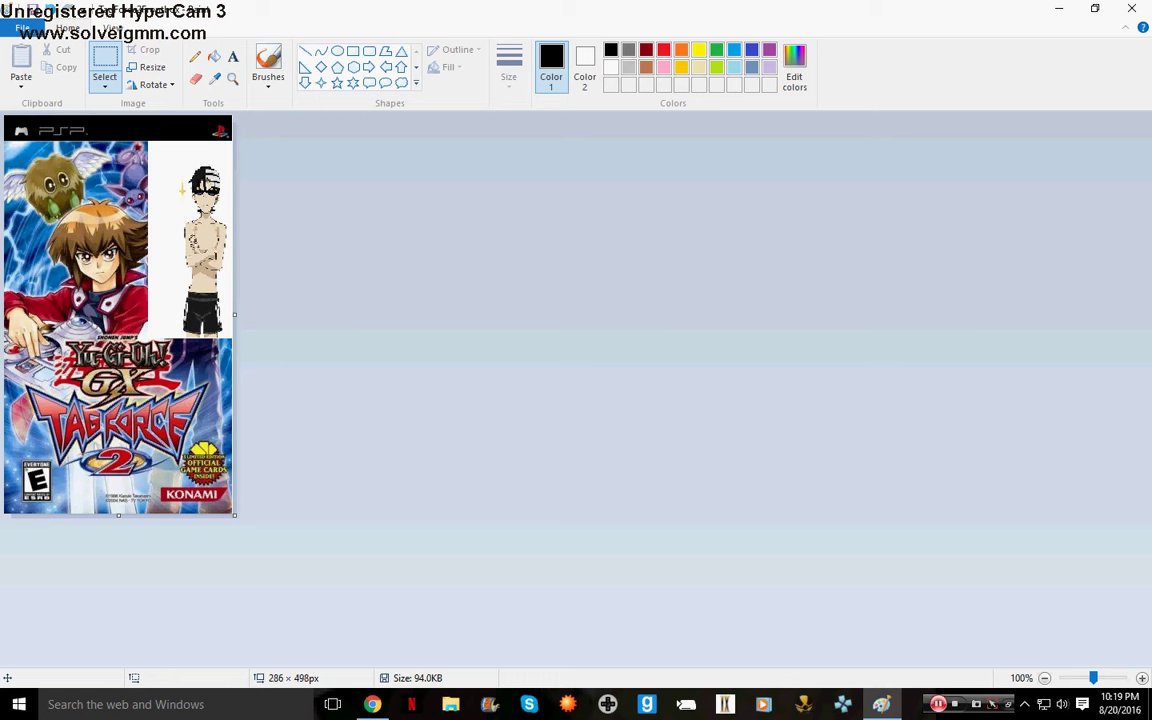
# Sample the dark red of the Tag Force logo on the cover as the foreground colour
pyautogui.click(232, 57)
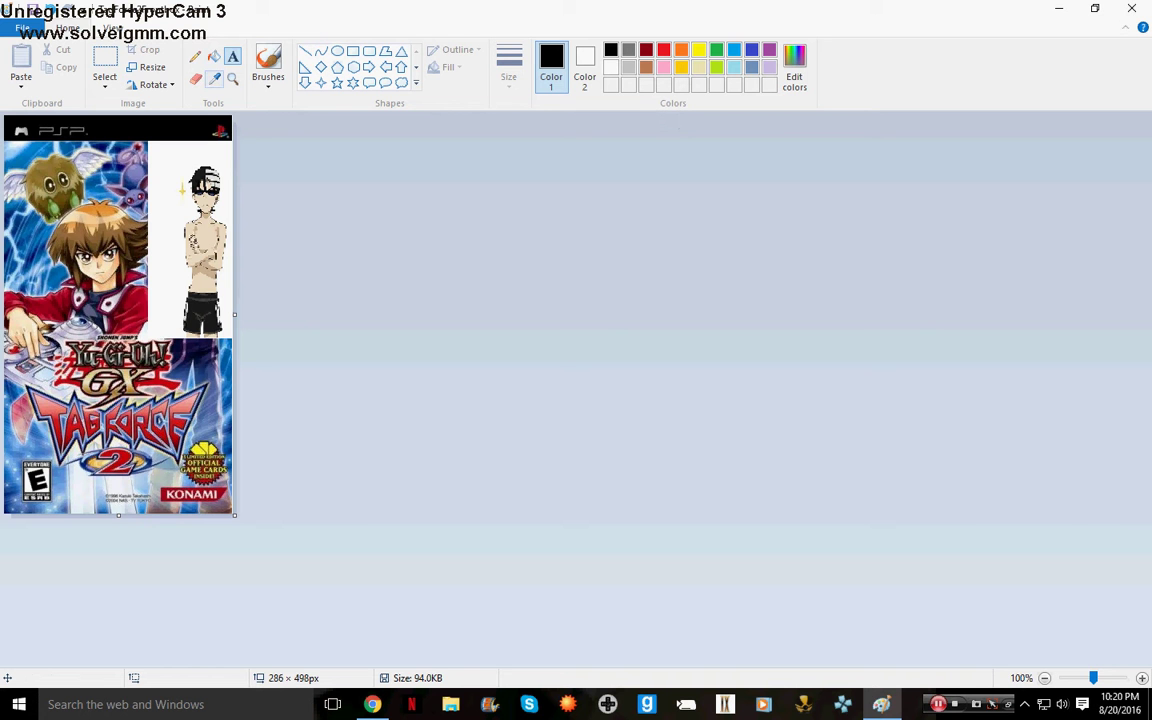
pyautogui.click(214, 79)
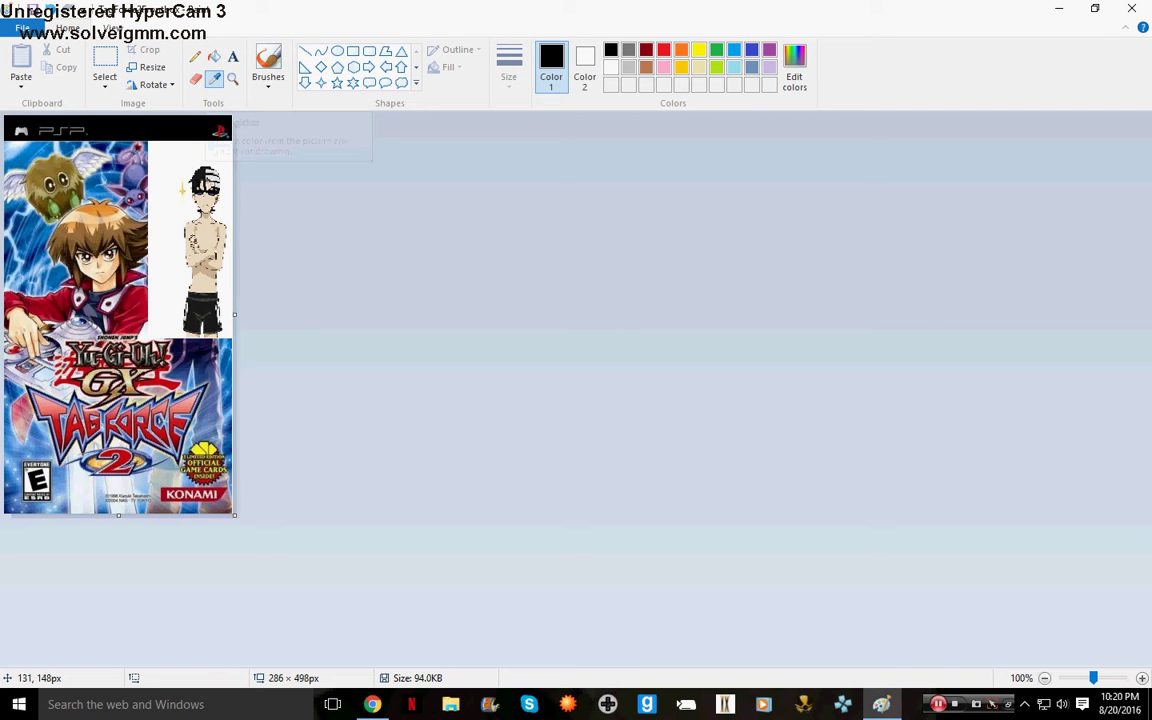
pyautogui.click(133, 238)
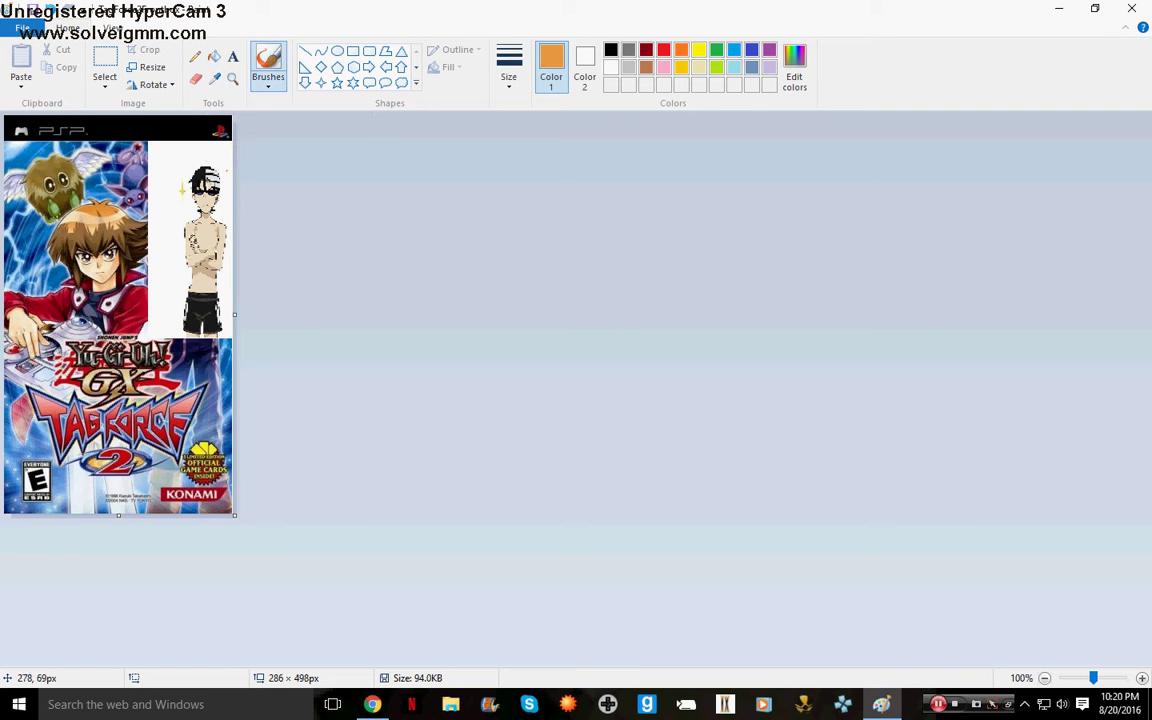
pyautogui.click(214, 78)
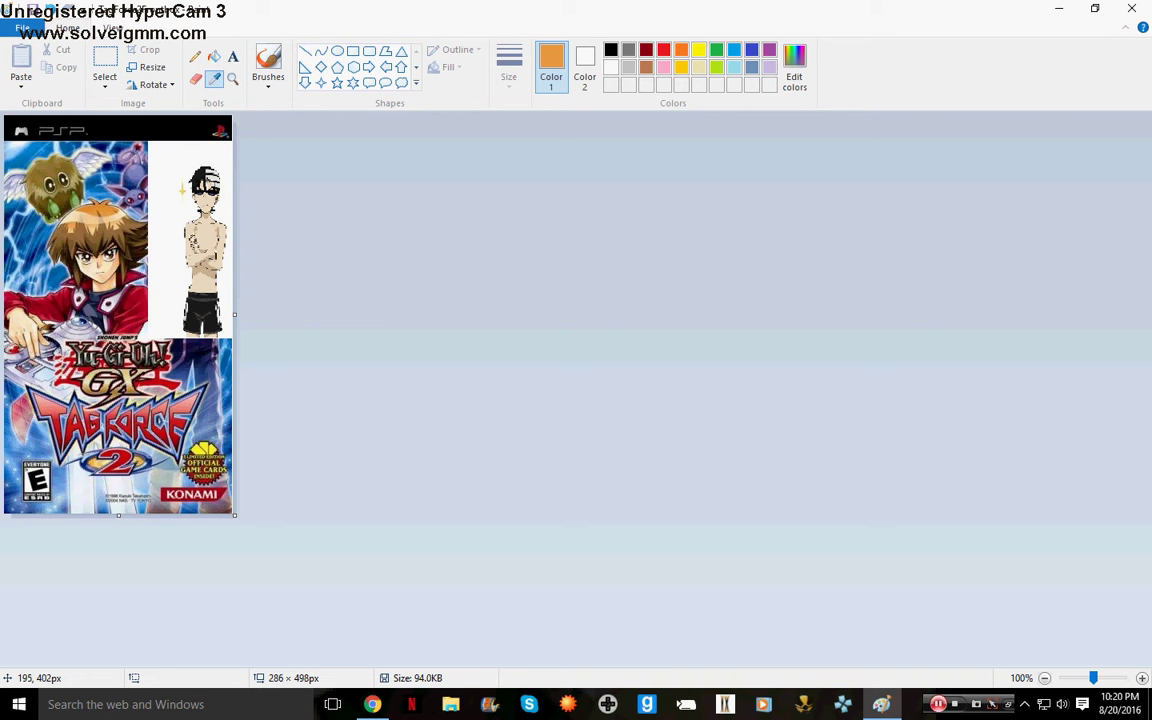
pyautogui.click(161, 439)
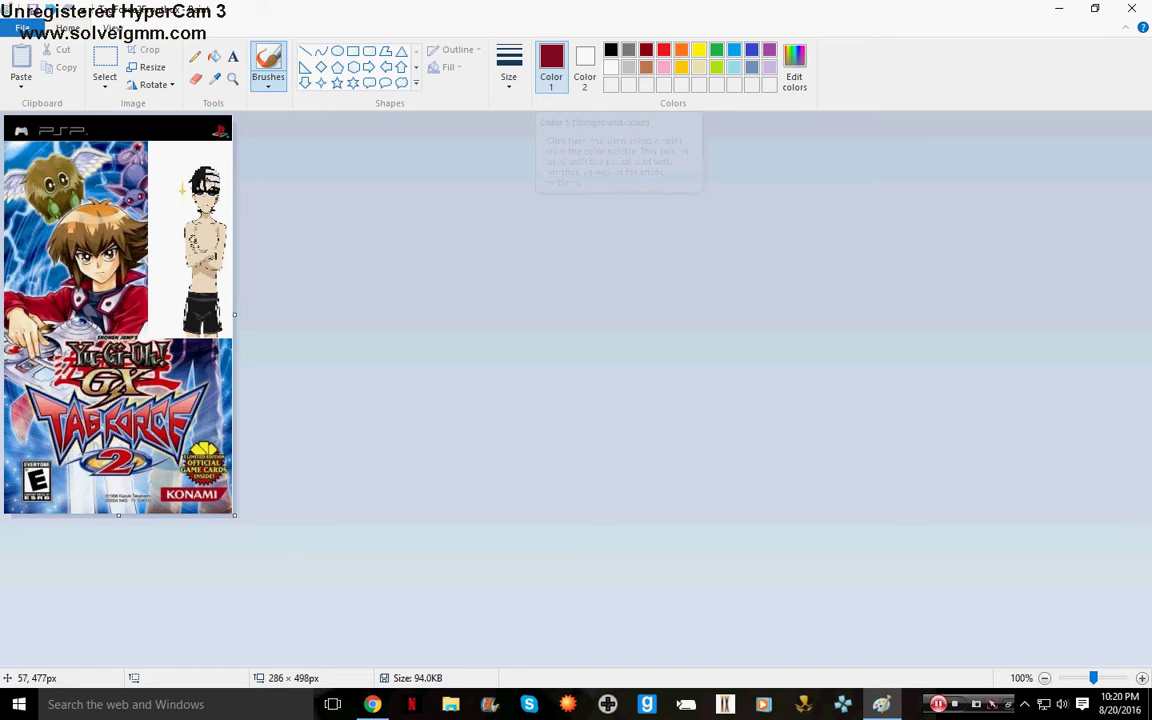
# Add the text "ep." at font size 20 beside the ESRB rating near the cover's lower edge
pyautogui.moveTo(54, 500); pyautogui.dragTo(64, 481)
pyautogui.click(233, 56)
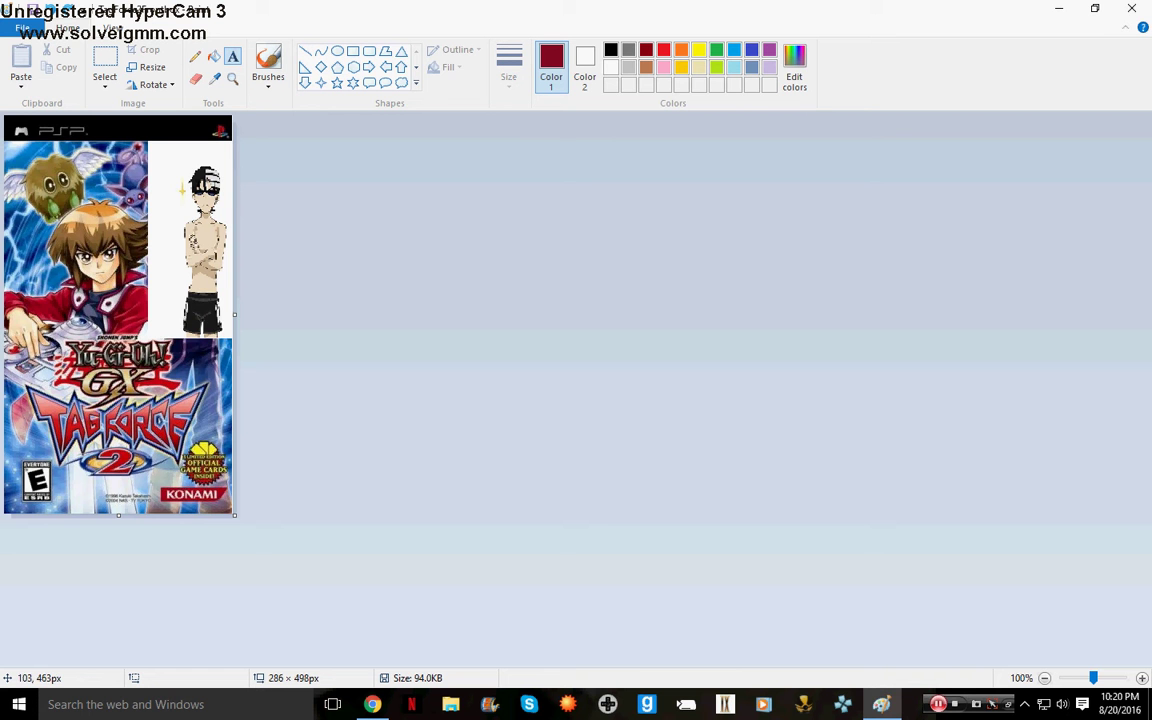
pyautogui.click(63, 499)
pyautogui.moveTo(104, 473); pyautogui.dragTo(183, 479)
pyautogui.moveTo(64, 501); pyautogui.dragTo(51, 473)
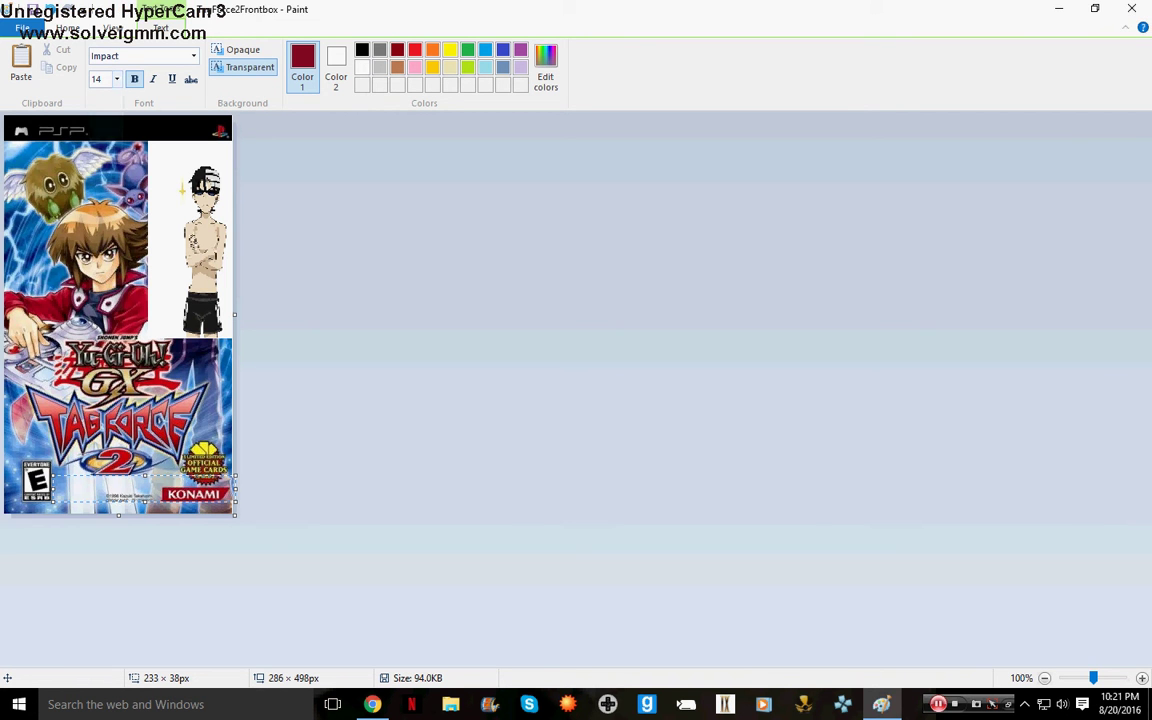
pyautogui.click(116, 79)
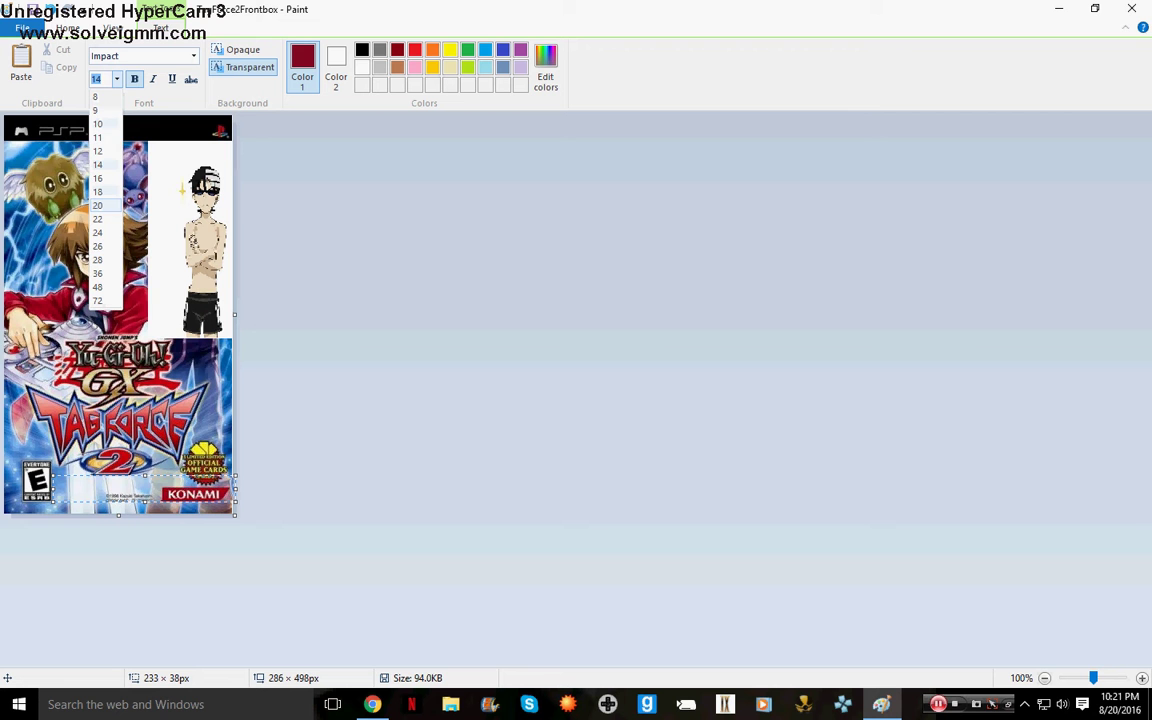
pyautogui.click(98, 205)
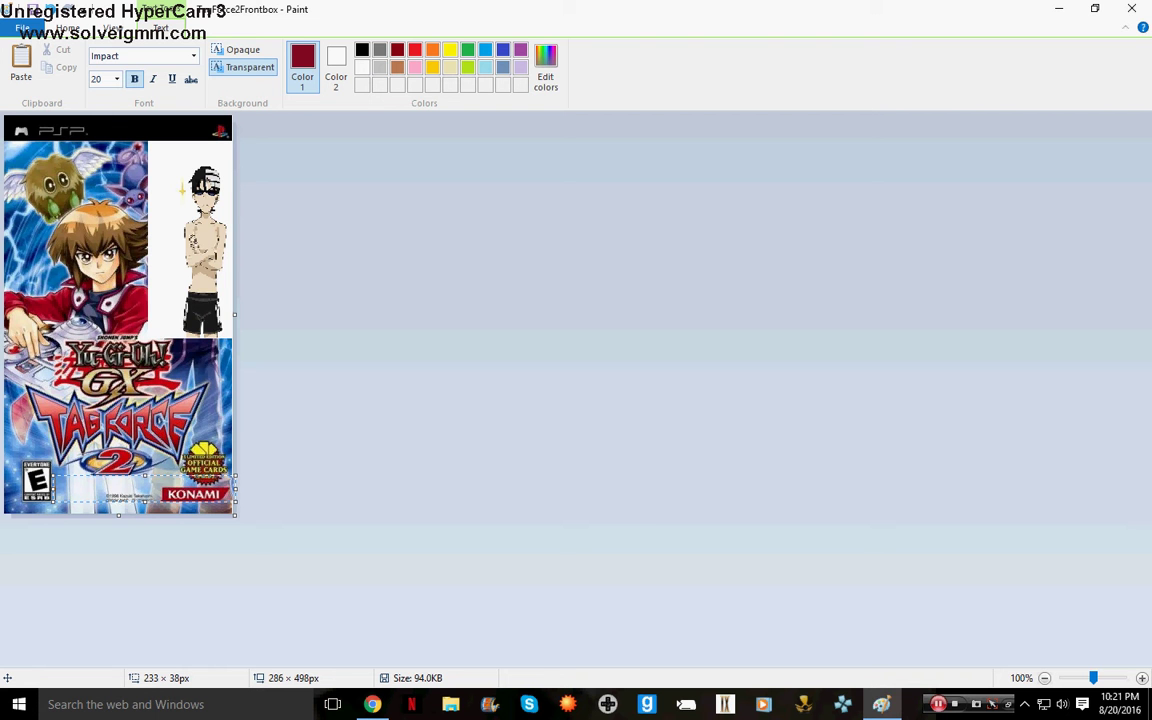
pyautogui.write('ed.')
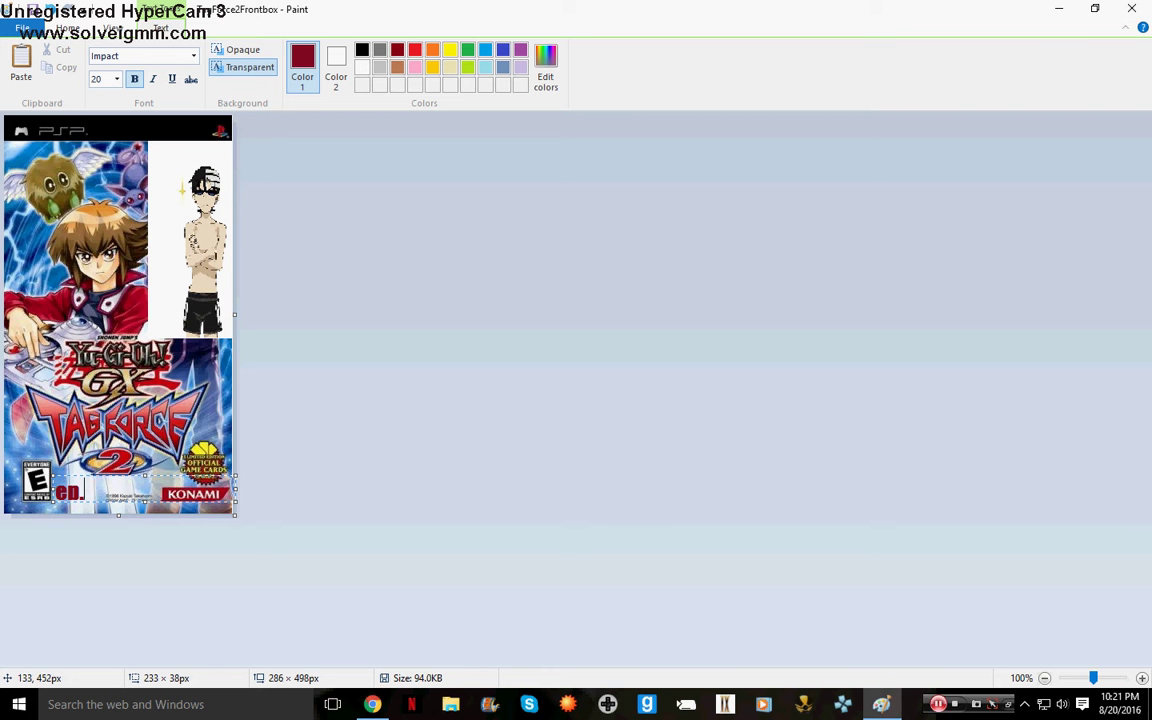
# Resize the "ep." text box to about 127 × 49 px and position it between the ESRB rating and the Konami logo
pyautogui.moveTo(145, 501); pyautogui.dragTo(145, 510)
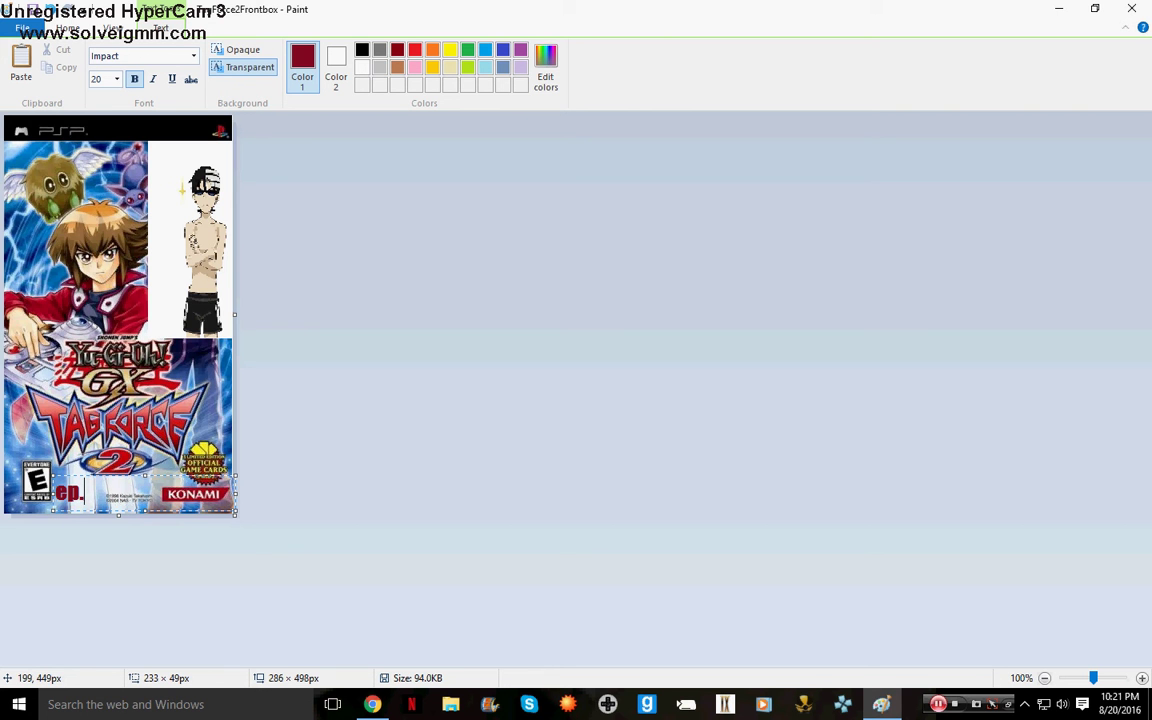
pyautogui.moveTo(163, 474); pyautogui.dragTo(134, 468)
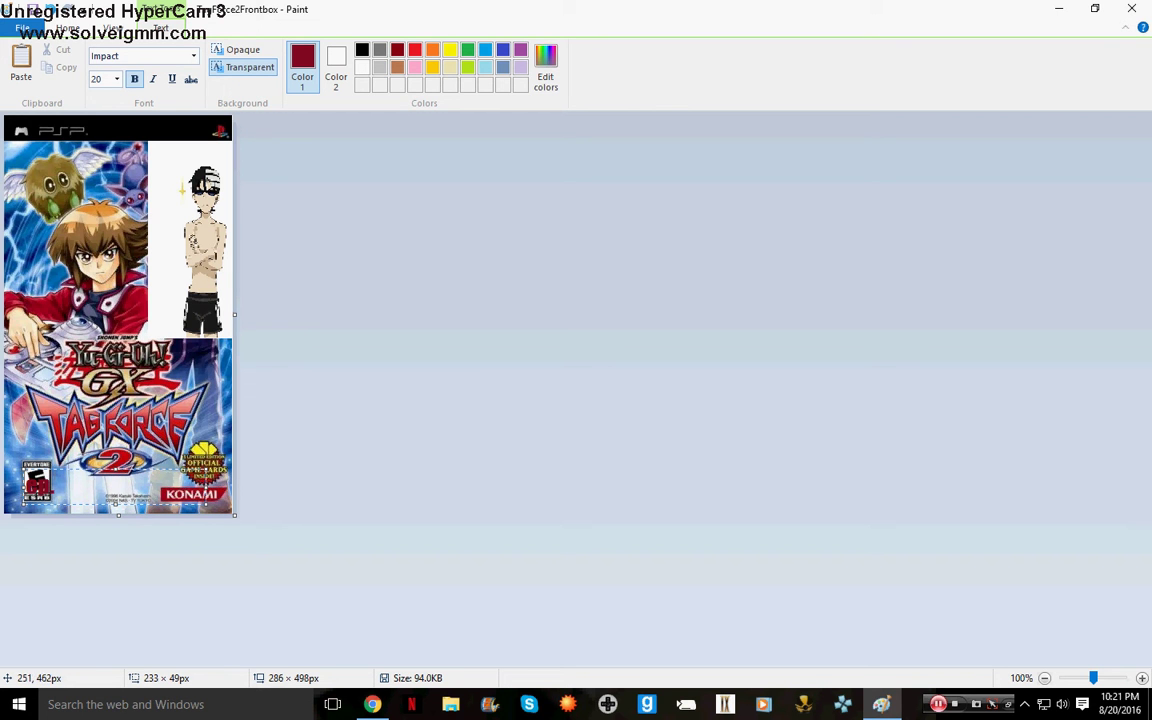
pyautogui.moveTo(206, 486); pyautogui.dragTo(129, 473)
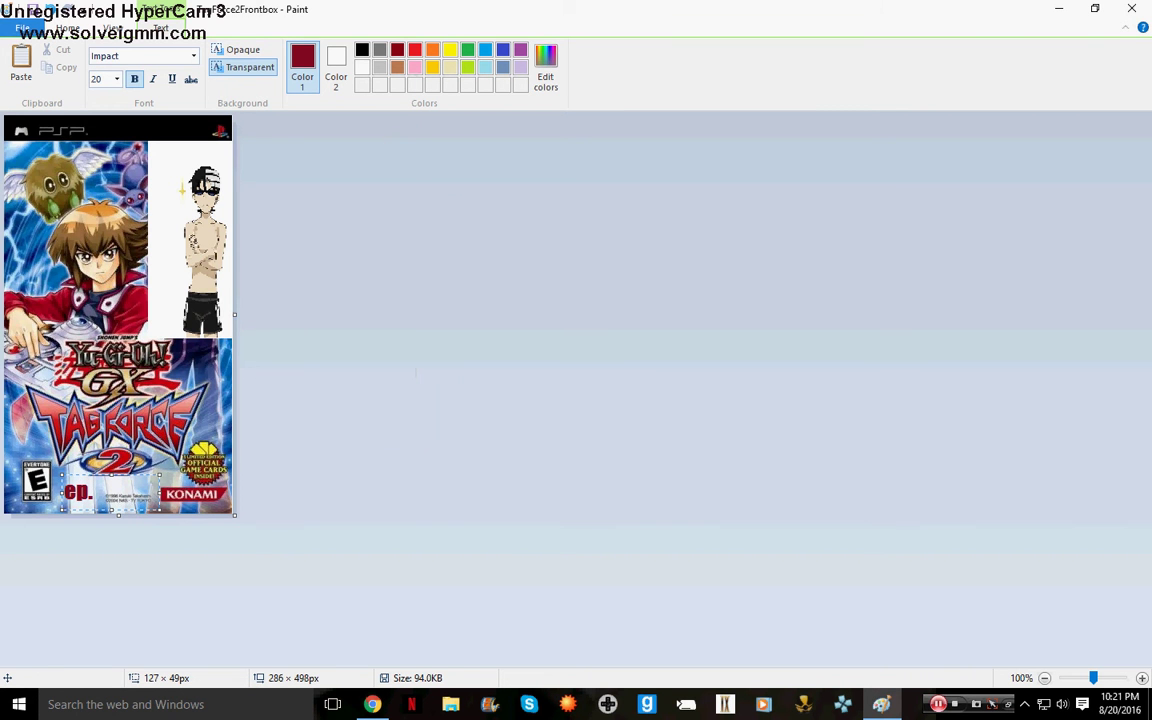
# Save the picture to the Desktop as a JPEG named "yugioh tag force 2 video cover for youtube"
pyautogui.click(22, 27)
pyautogui.moveTo(60, 160)
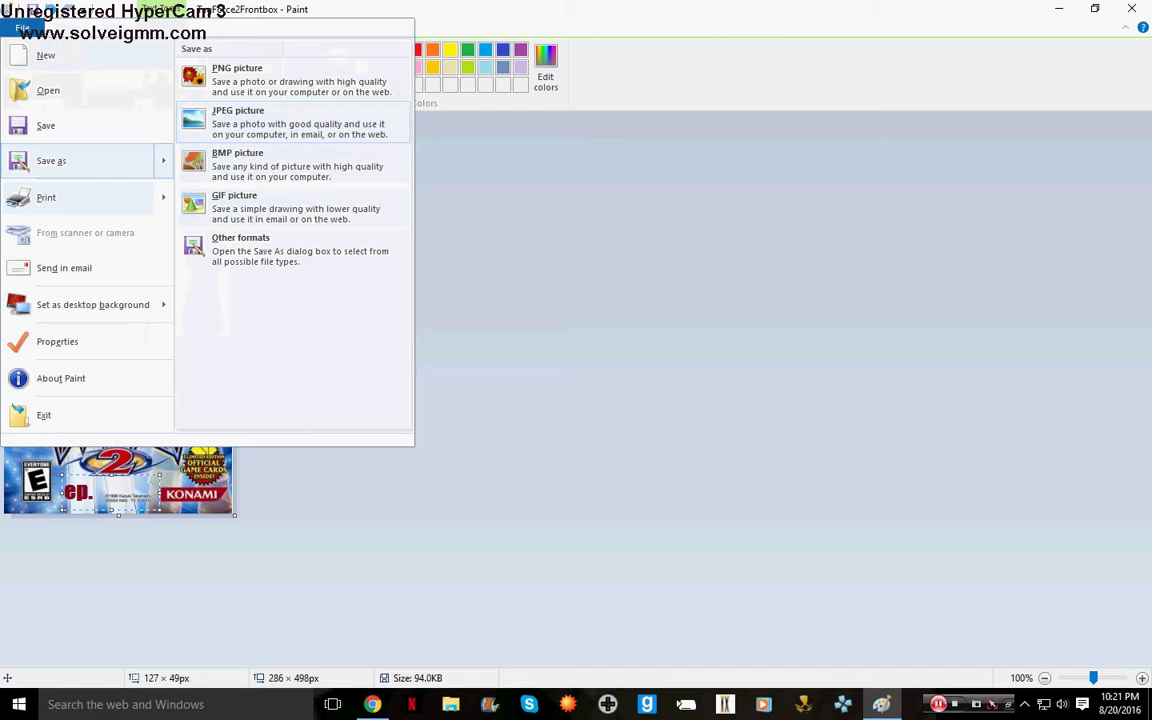
pyautogui.click(250, 122)
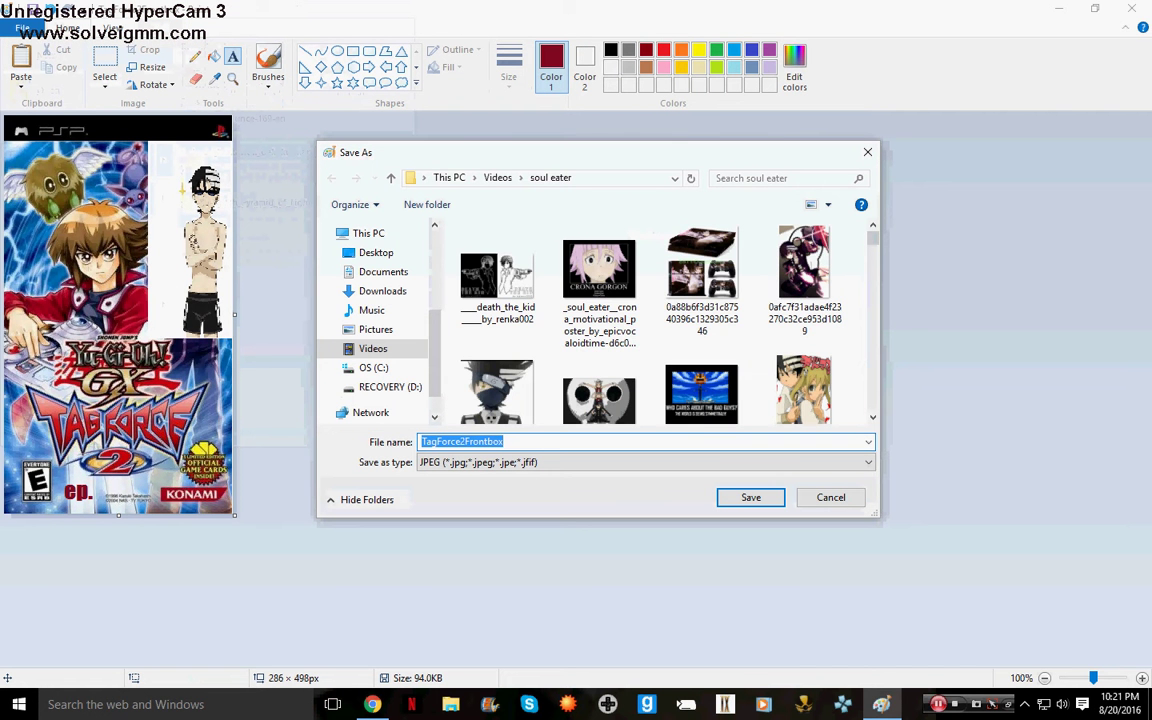
pyautogui.click(376, 252)
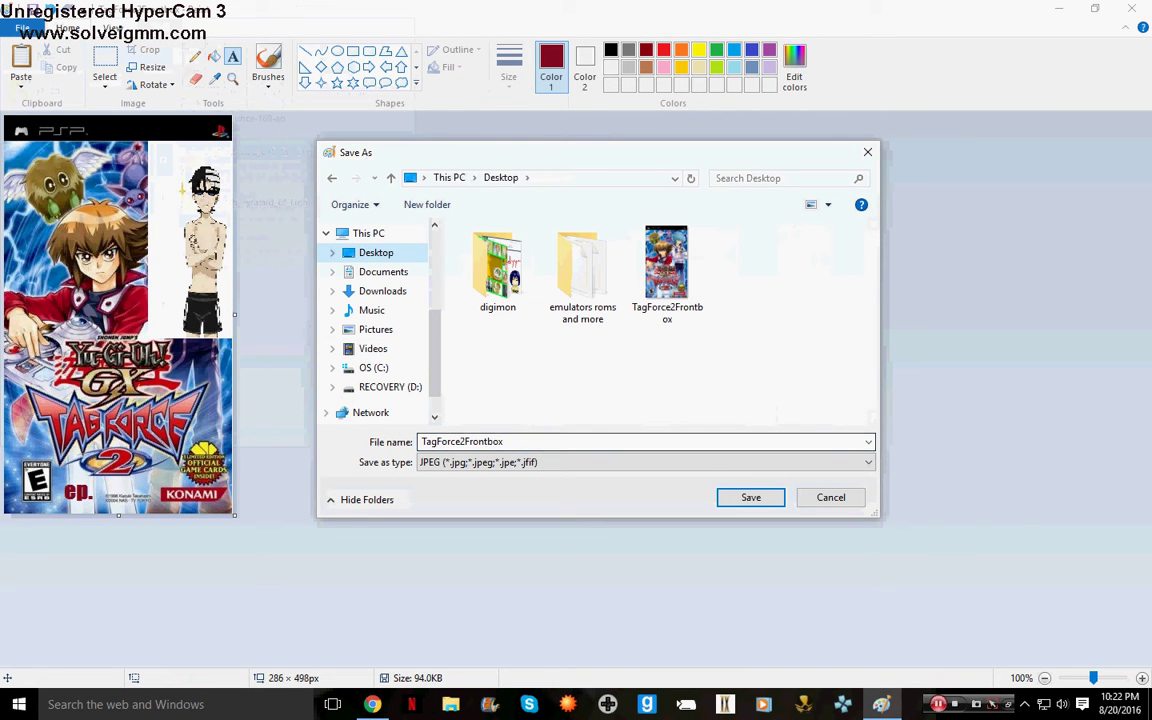
pyautogui.click(462, 441)
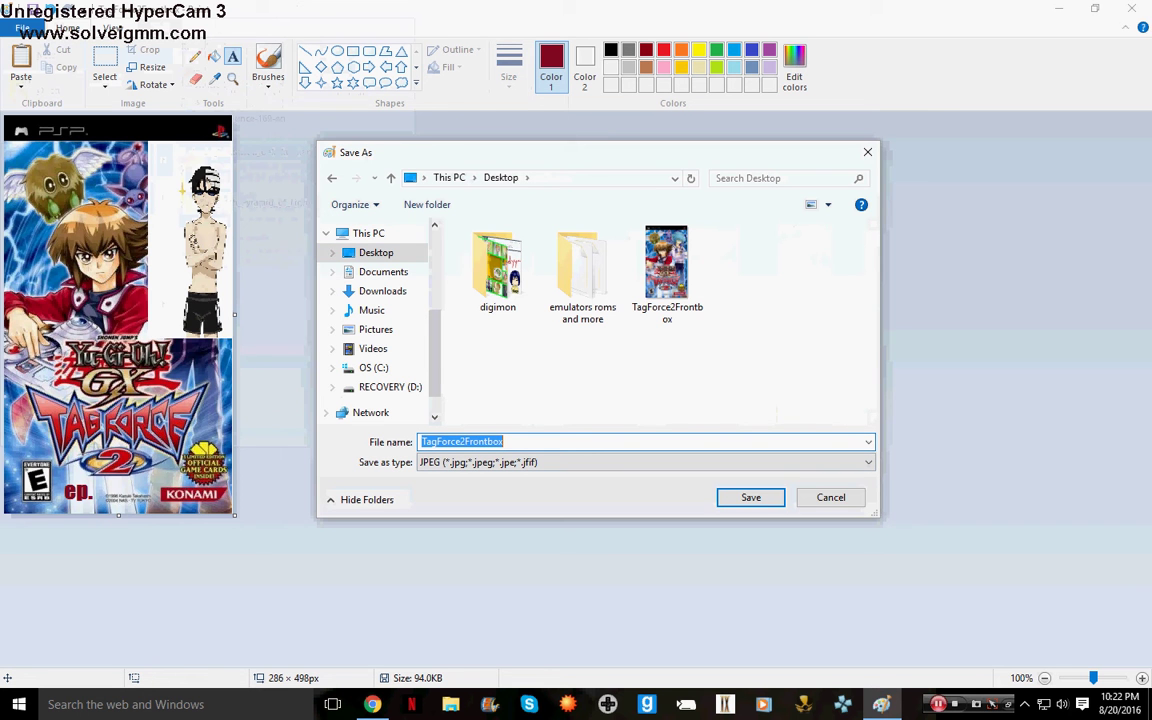
pyautogui.press('BackSpace')
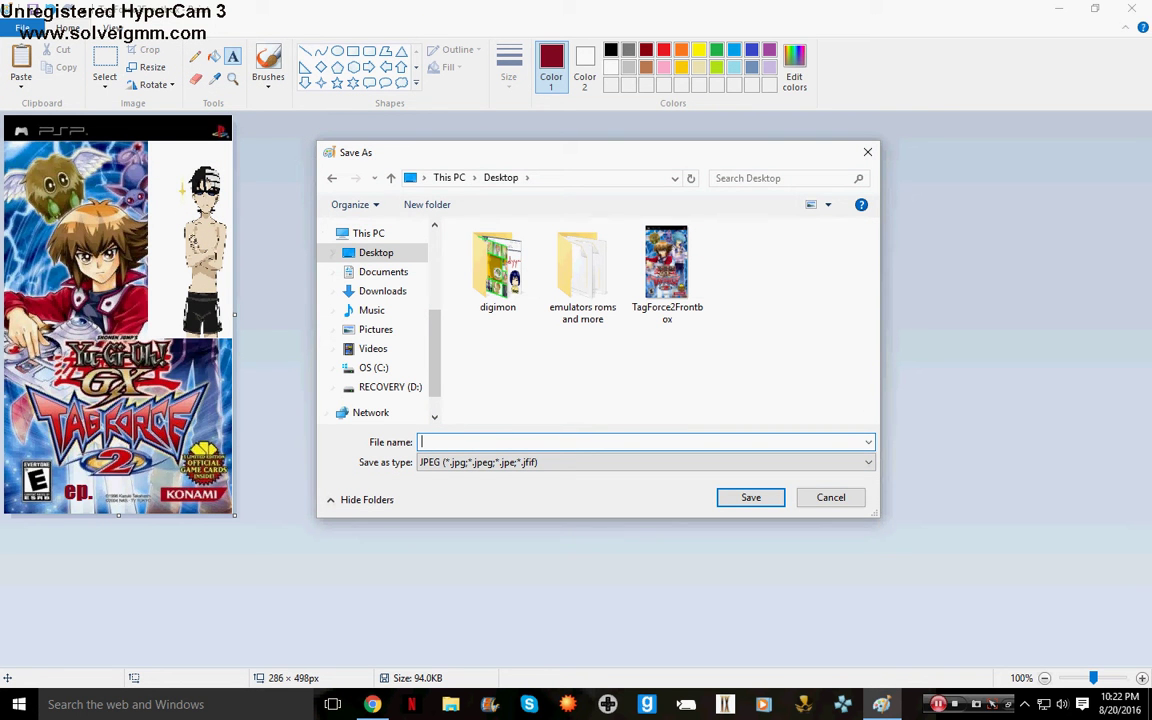
pyautogui.write('yugioh tag forece 2 video co')
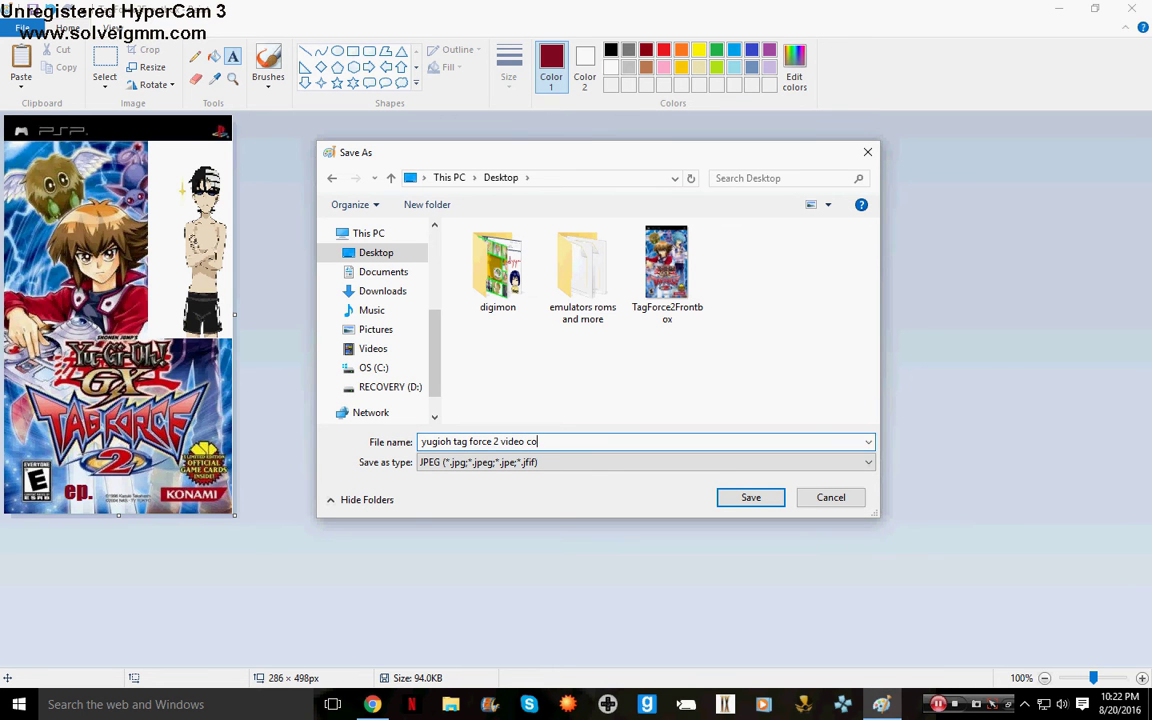
pyautogui.write('ver for youtube')
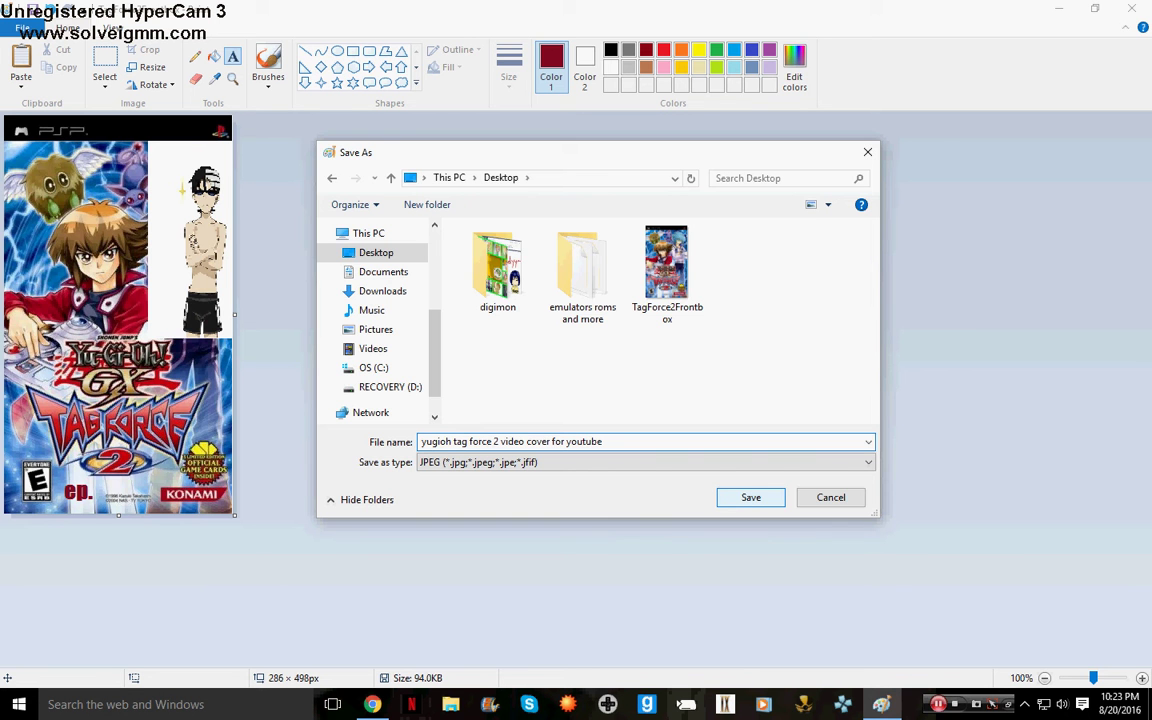
pyautogui.press('Return')
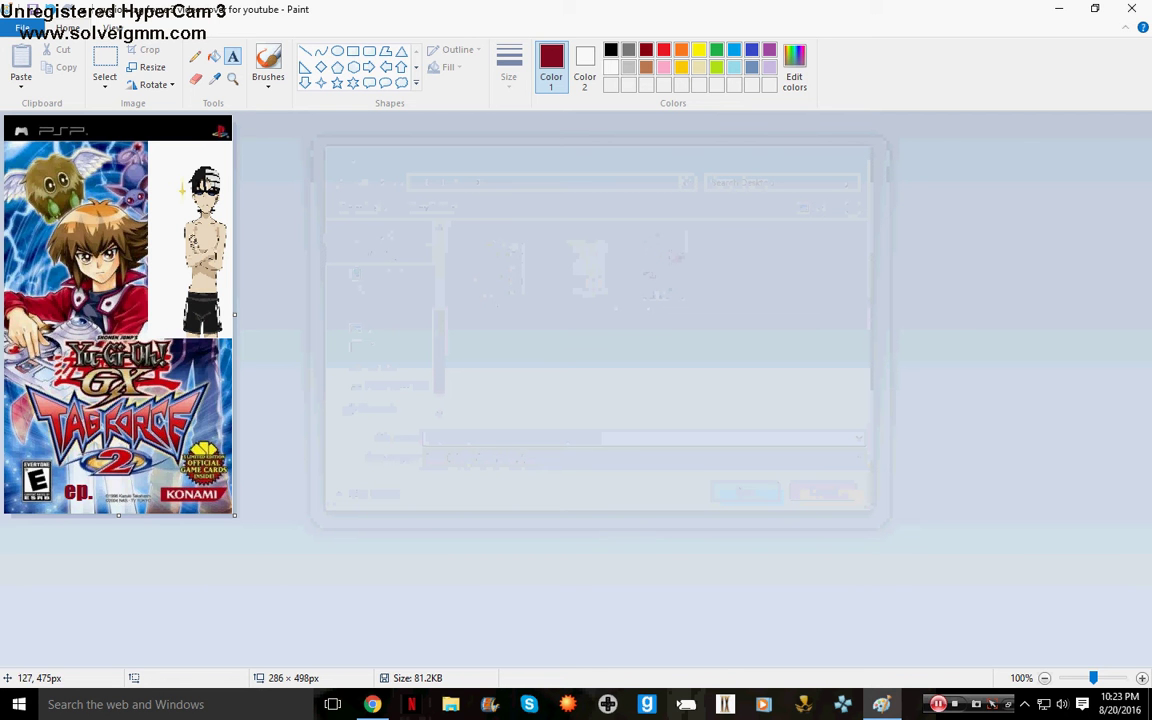
# Add the number "5" right after "ep." in a text box of about 85 × 43 px
pyautogui.moveTo(105, 497); pyautogui.dragTo(146, 475)
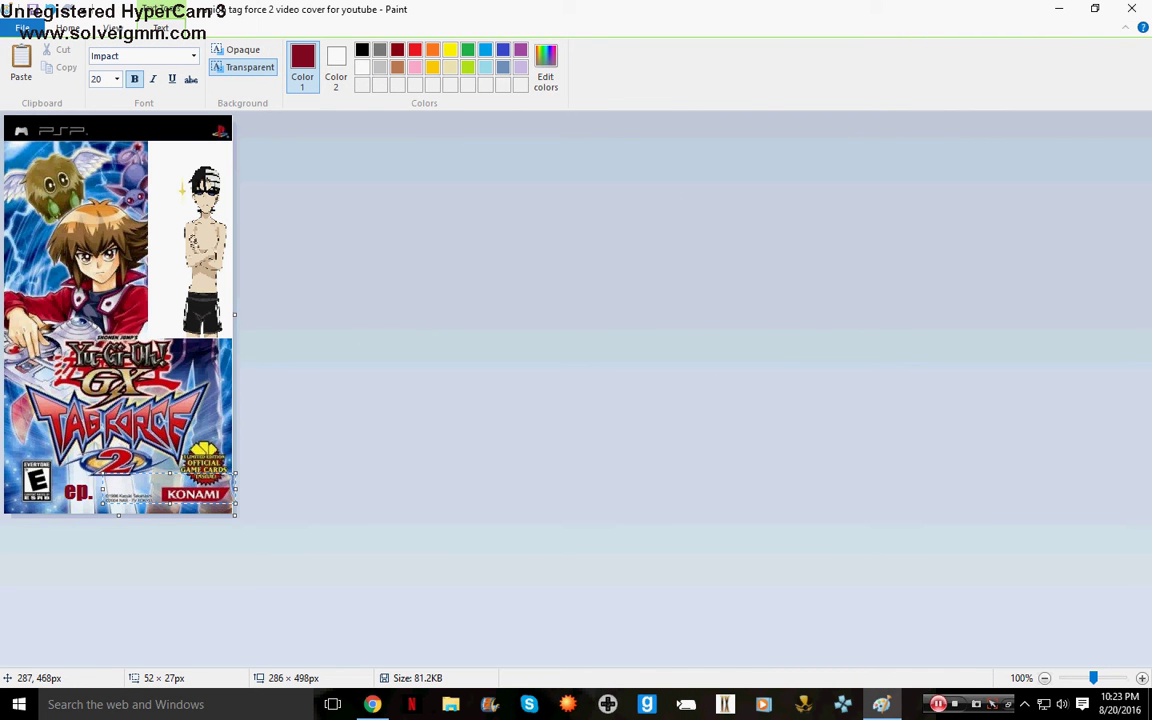
pyautogui.moveTo(235, 488); pyautogui.dragTo(167, 488)
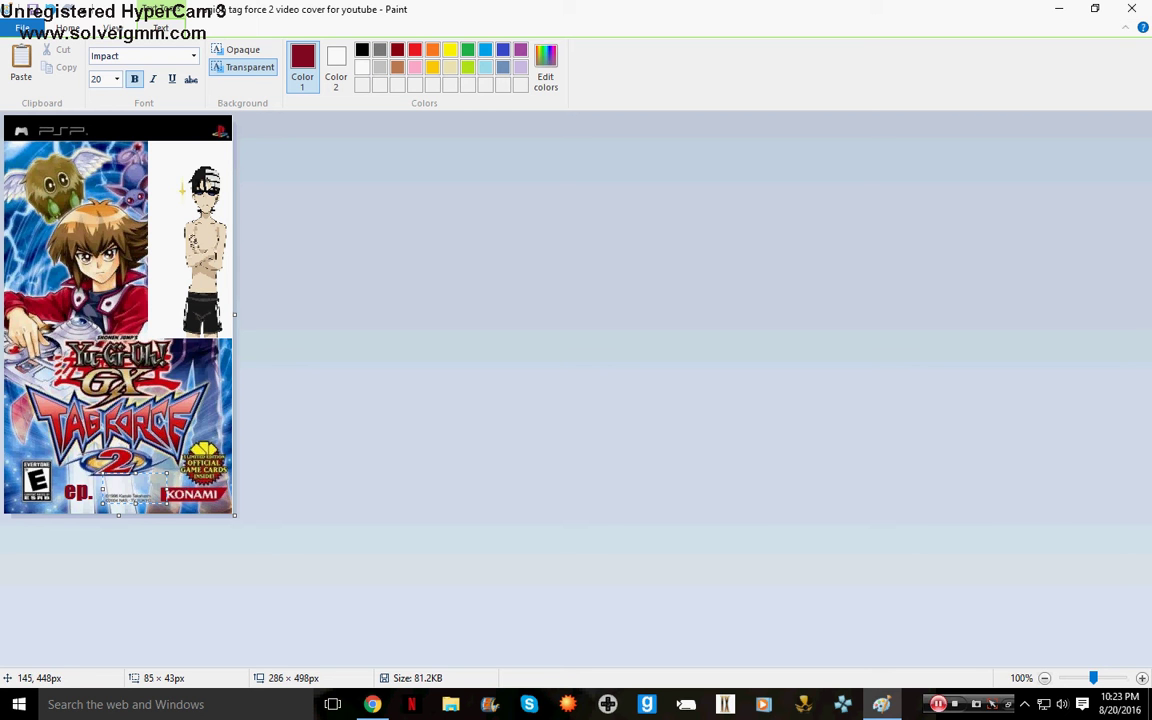
pyautogui.moveTo(121, 473); pyautogui.dragTo(119, 481)
pyautogui.write('5')
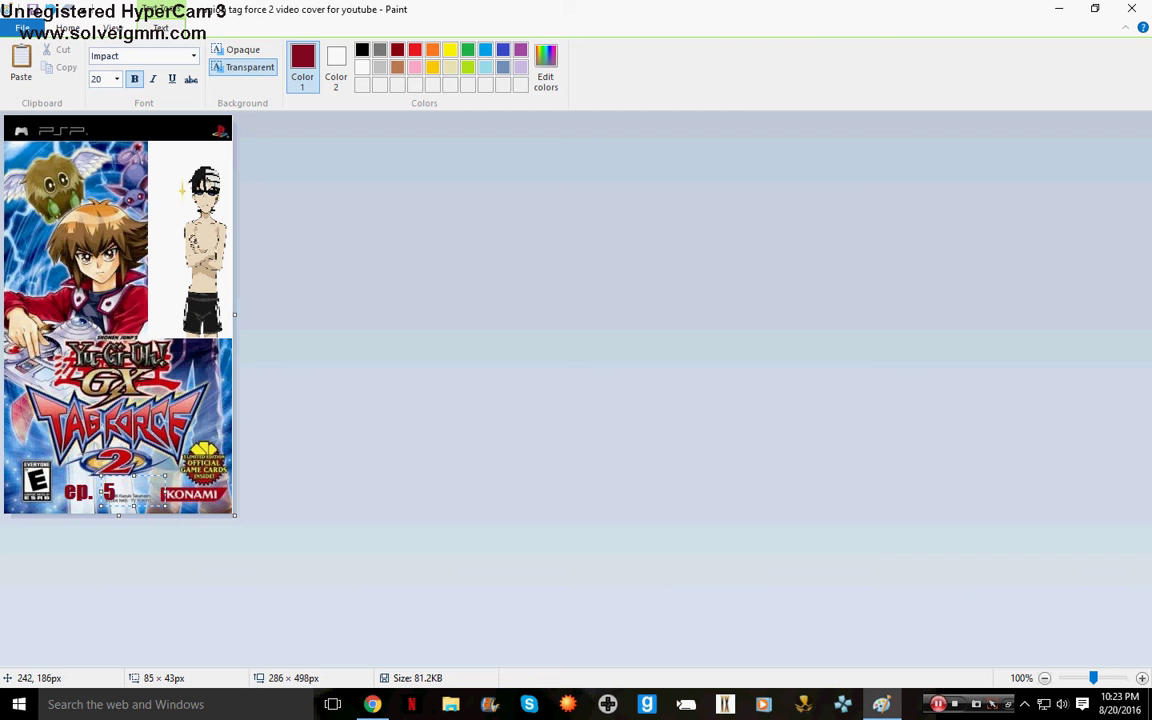
pyautogui.click(221, 263)
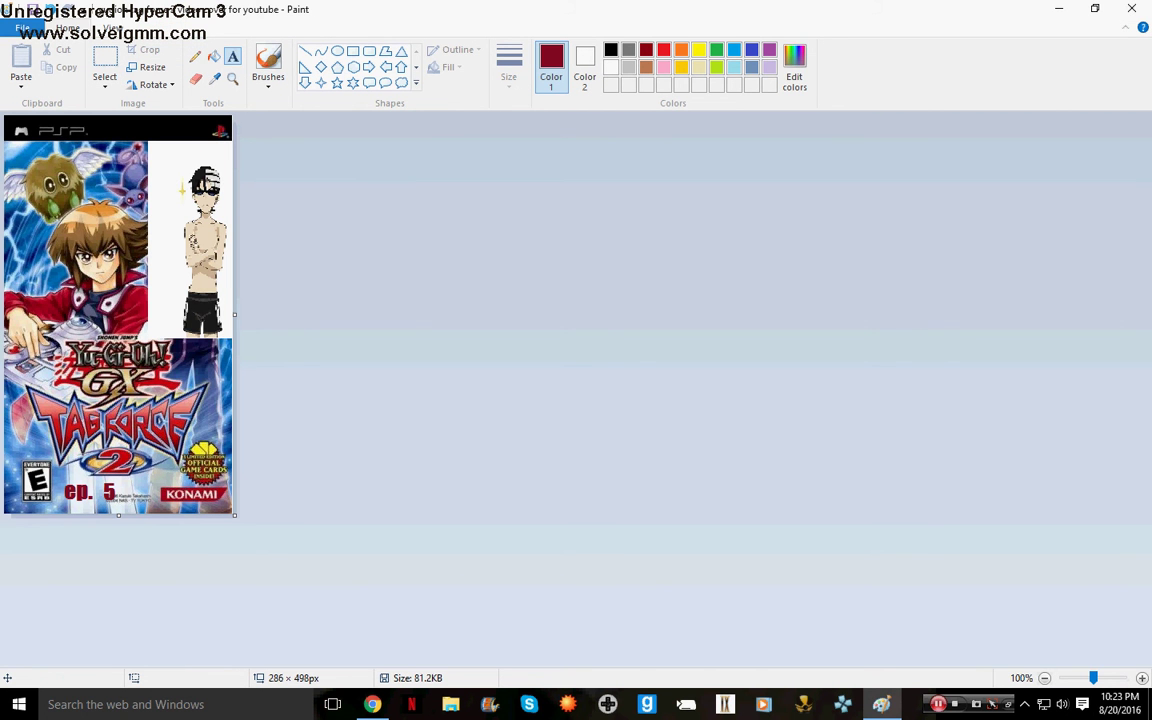
# Save the cover to the Desktop as a JPEG named "w" and close Paint
pyautogui.click(20, 26)
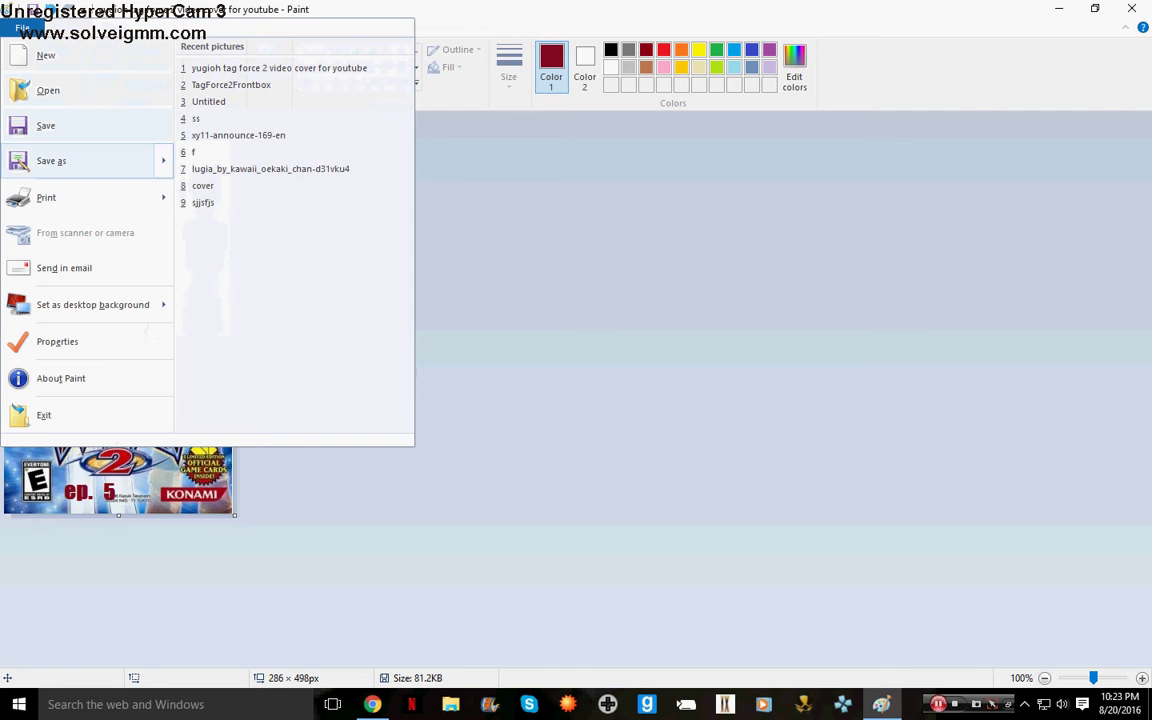
pyautogui.moveTo(60, 160)
pyautogui.click(290, 122)
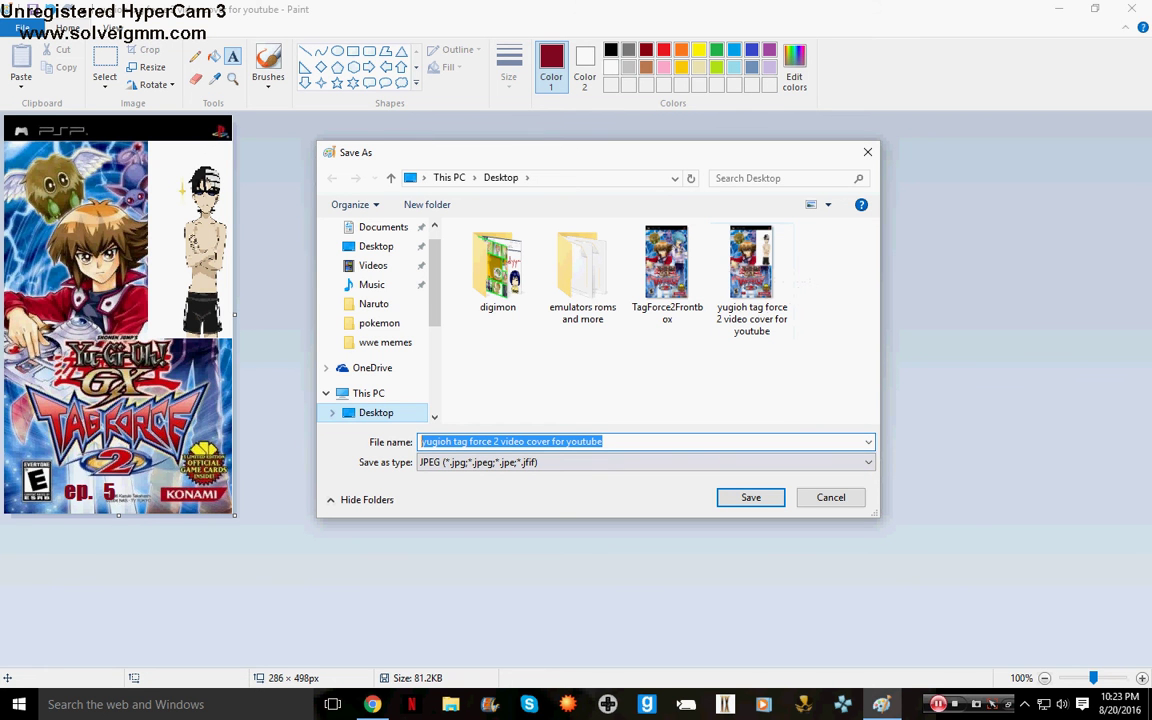
pyautogui.write('w')
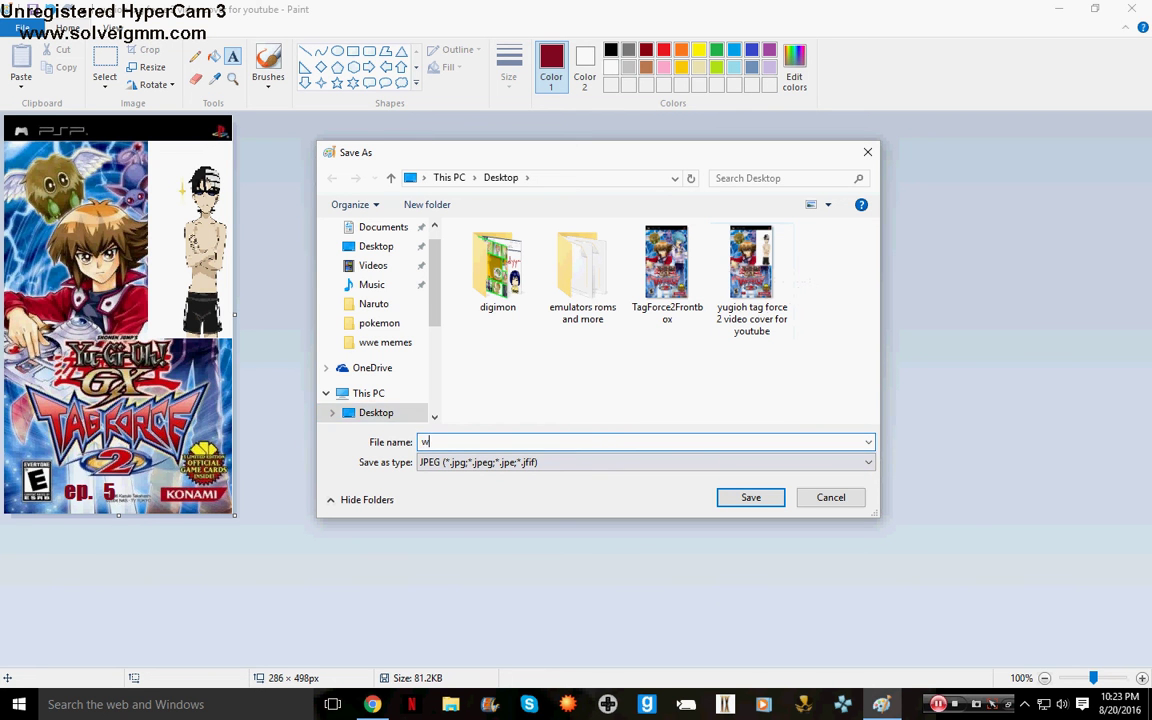
pyautogui.click(750, 497)
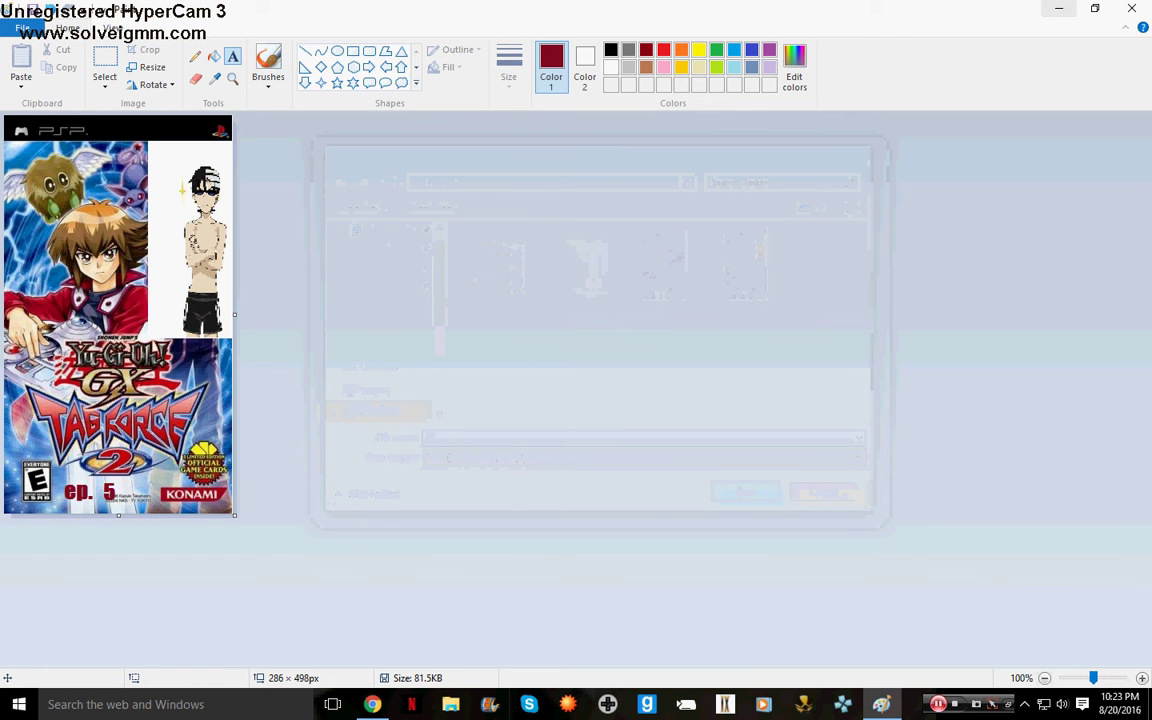
pyautogui.click(1131, 8)
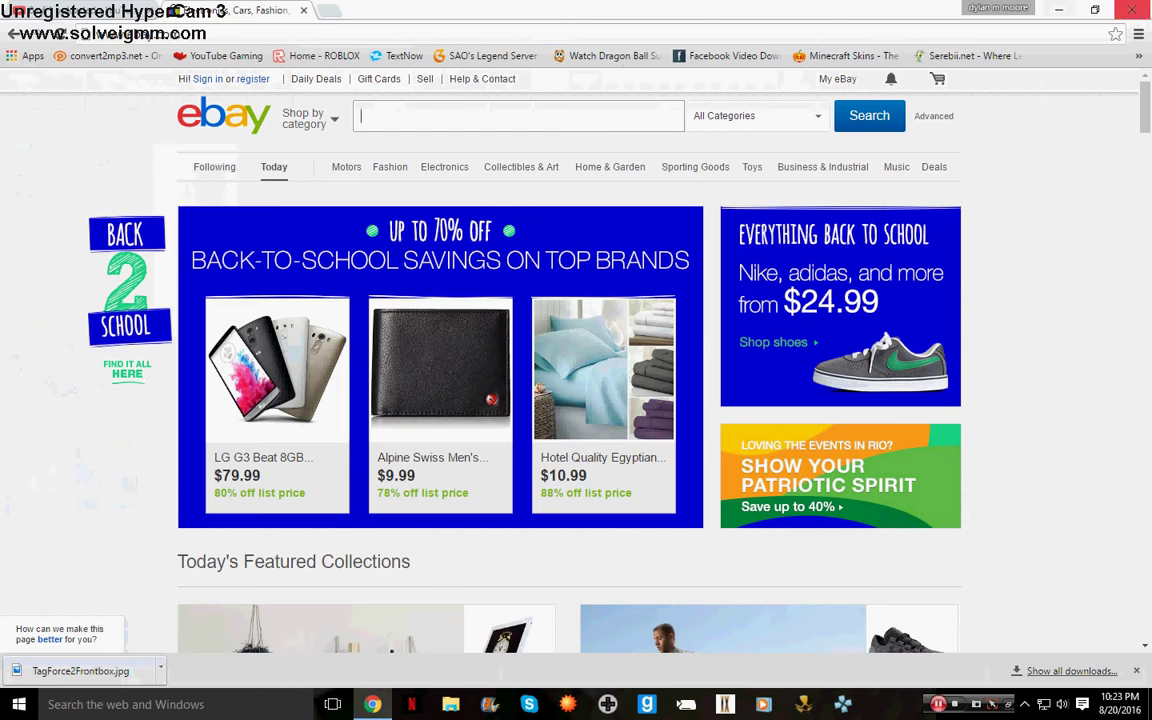
# Minimize Chrome and view both saved cover pictures from the desktop in Photos, closing the viewer after each
pyautogui.click(1059, 9)
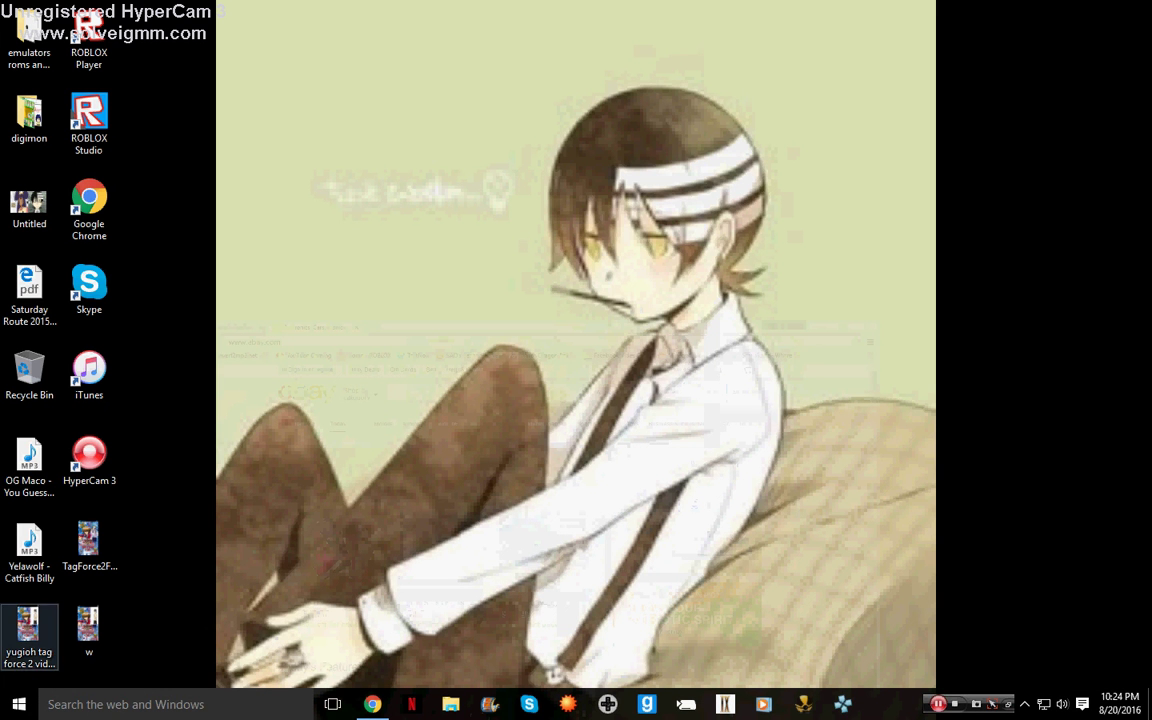
pyautogui.moveTo(28, 633)
pyautogui.mouseDown()
pyautogui.moveTo(292, 556)
pyautogui.moveTo(28, 633)
pyautogui.mouseUp()
pyautogui.doubleClick(28, 633)
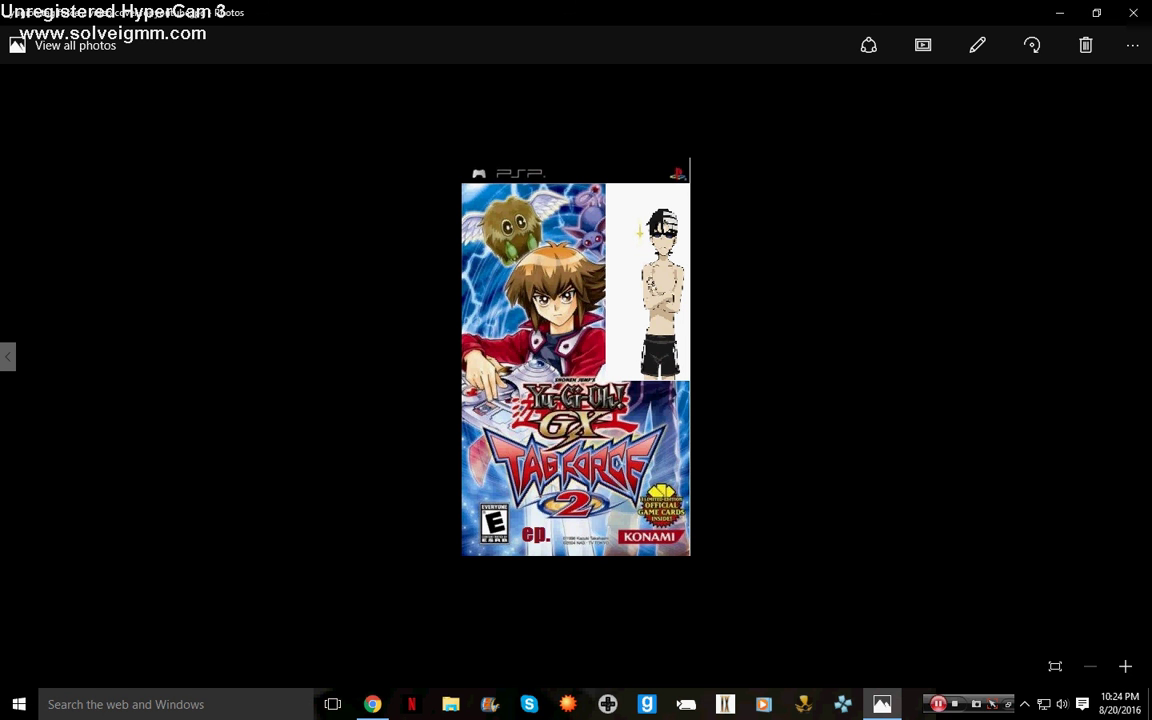
pyautogui.click(1133, 12)
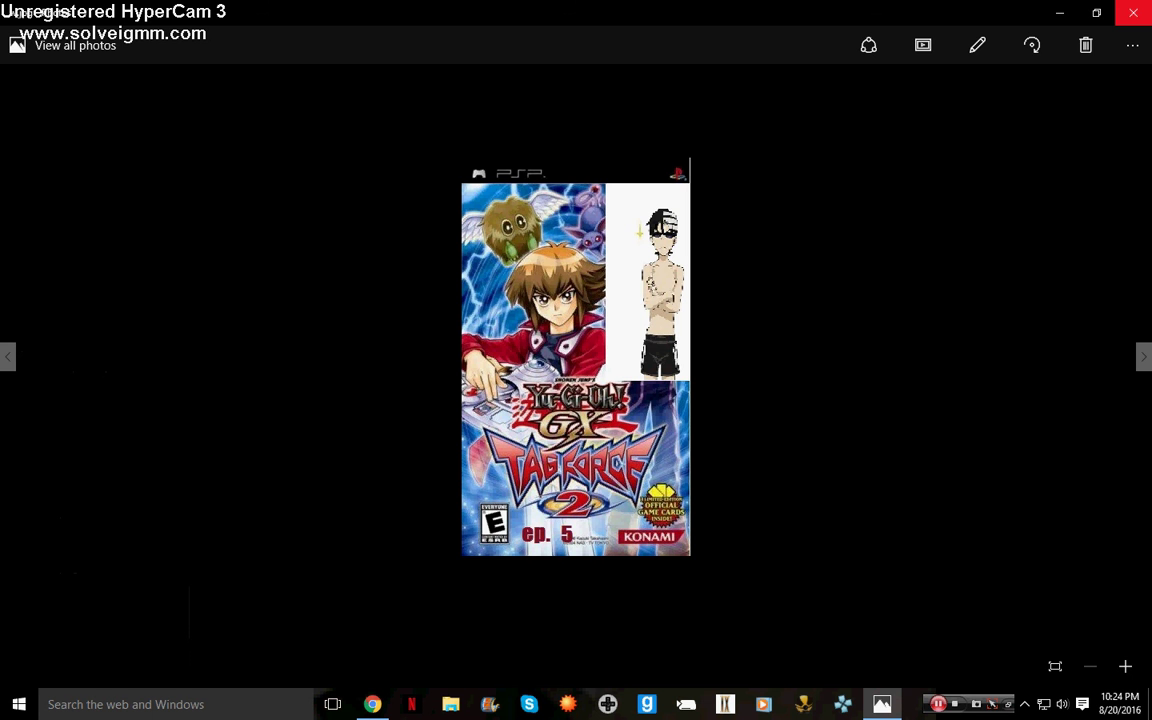
pyautogui.click(1133, 12)
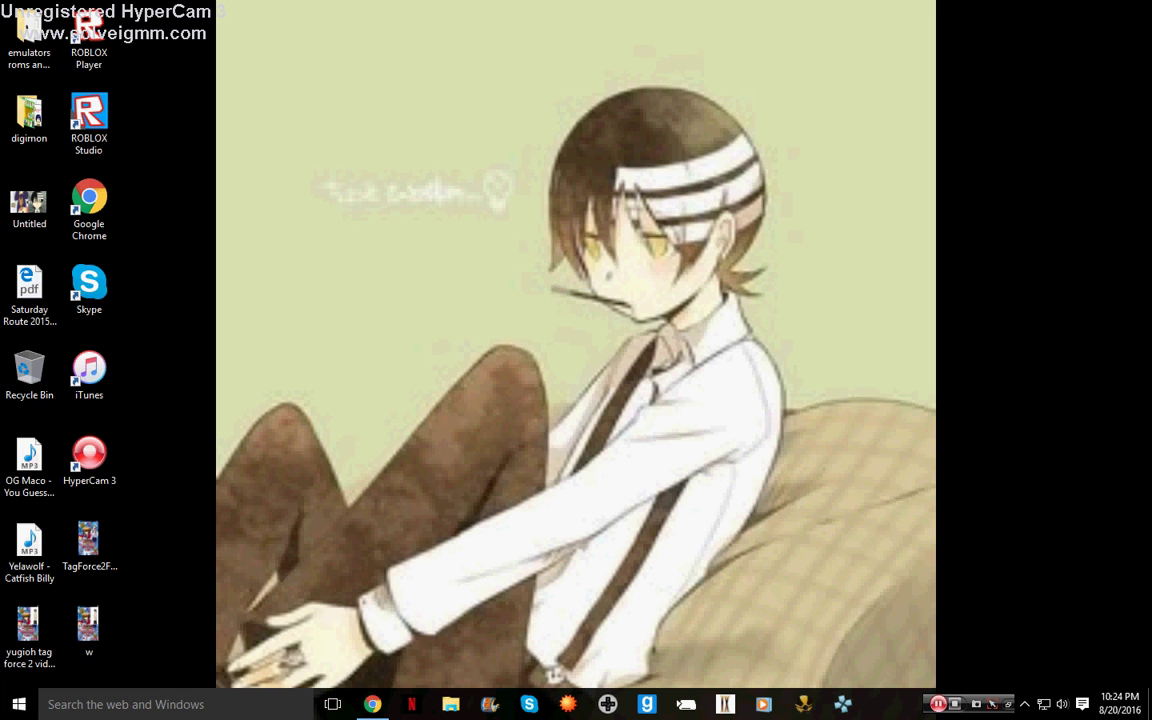
# Switch to the YouTube upload page in Chrome and dismiss the downloads bar
pyautogui.click(372, 704)
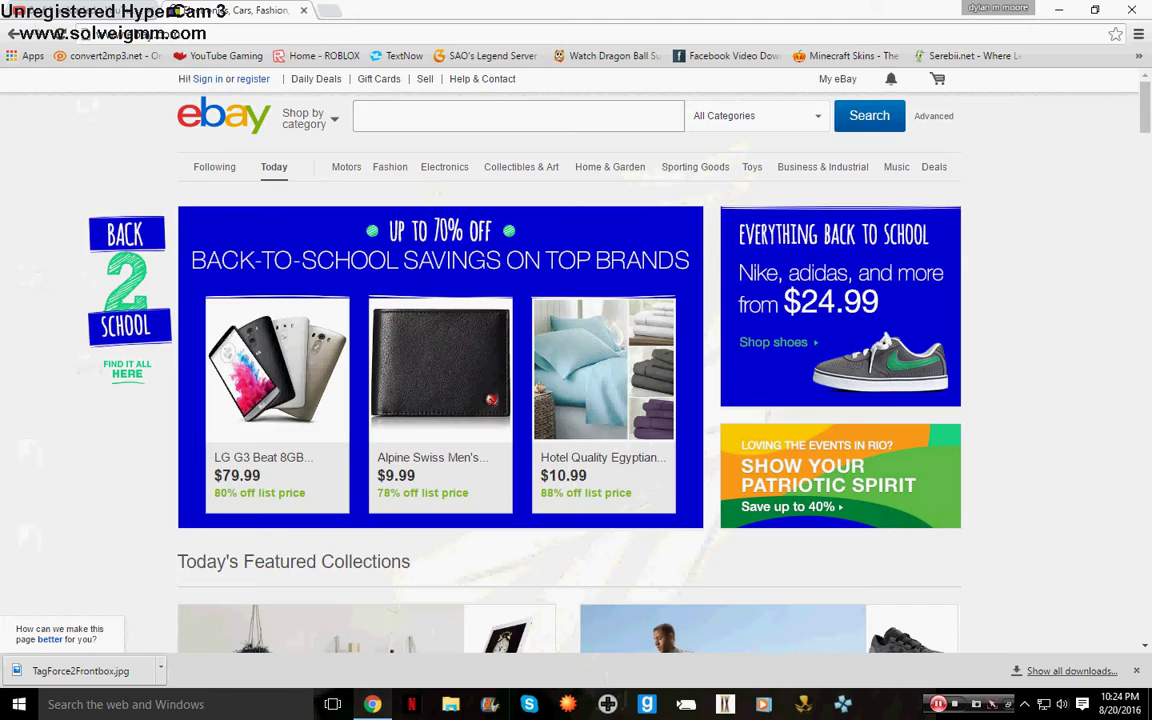
pyautogui.hotkey('ctrl', 'Tab')
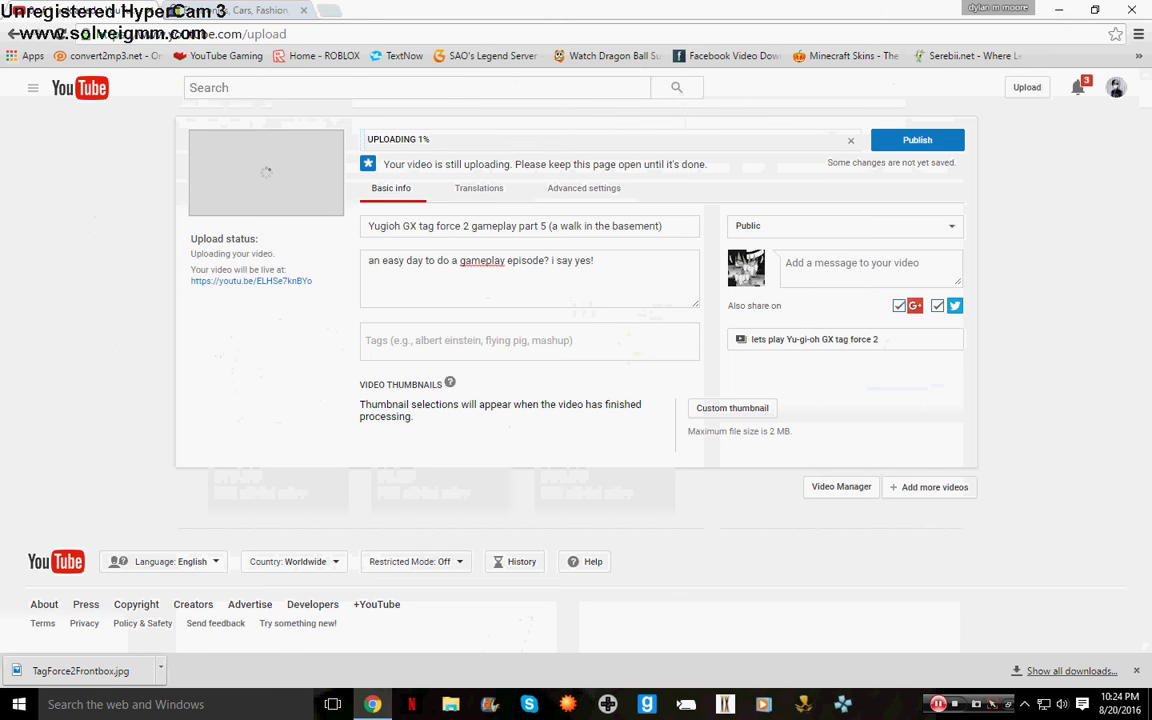
pyautogui.click(1136, 670)
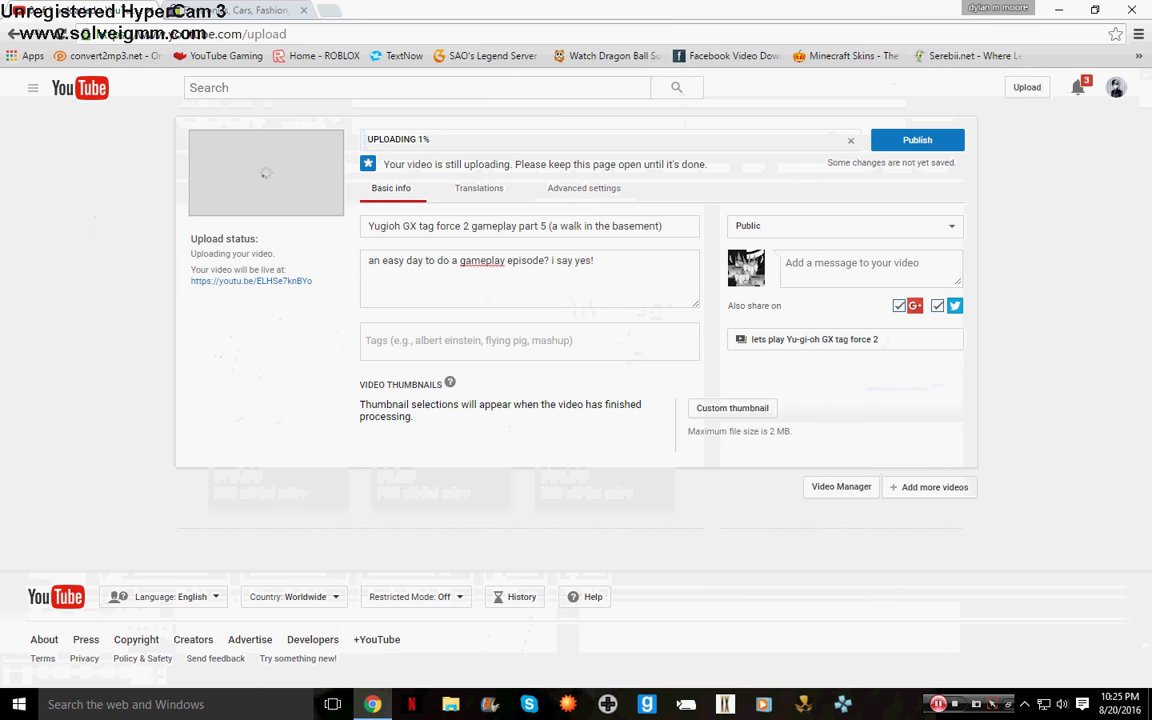